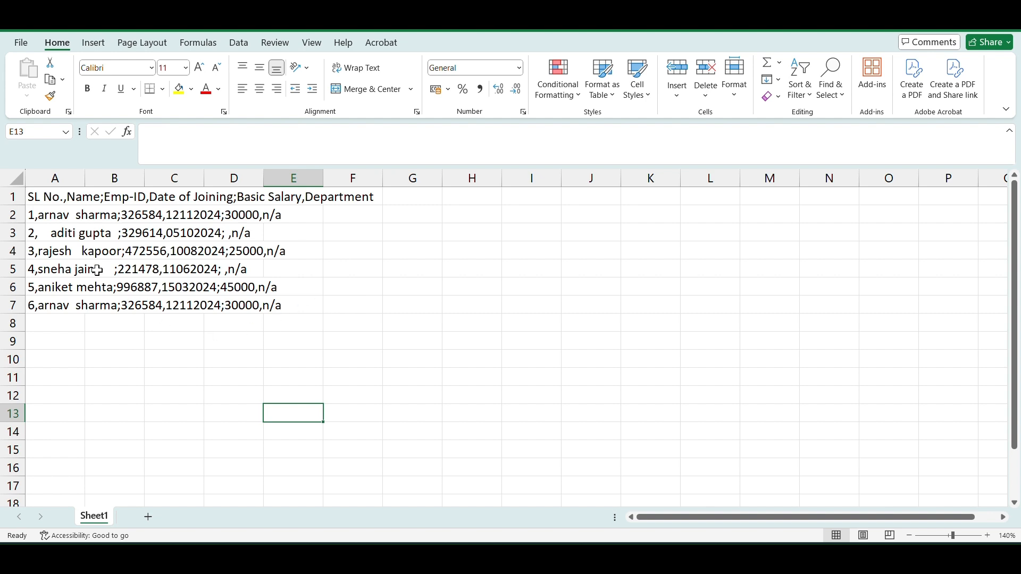
- Split the employee records in A1:A7 into separate columns using Text to Columns with Tab, Semicolon and Comma delimiters
click(59, 203)
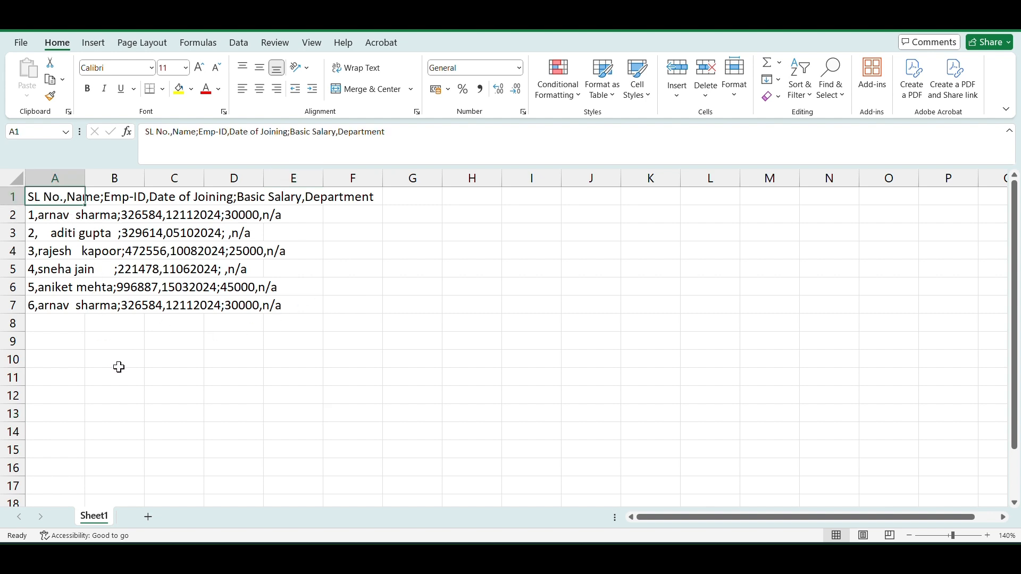
key(ctrl+shift+Down)
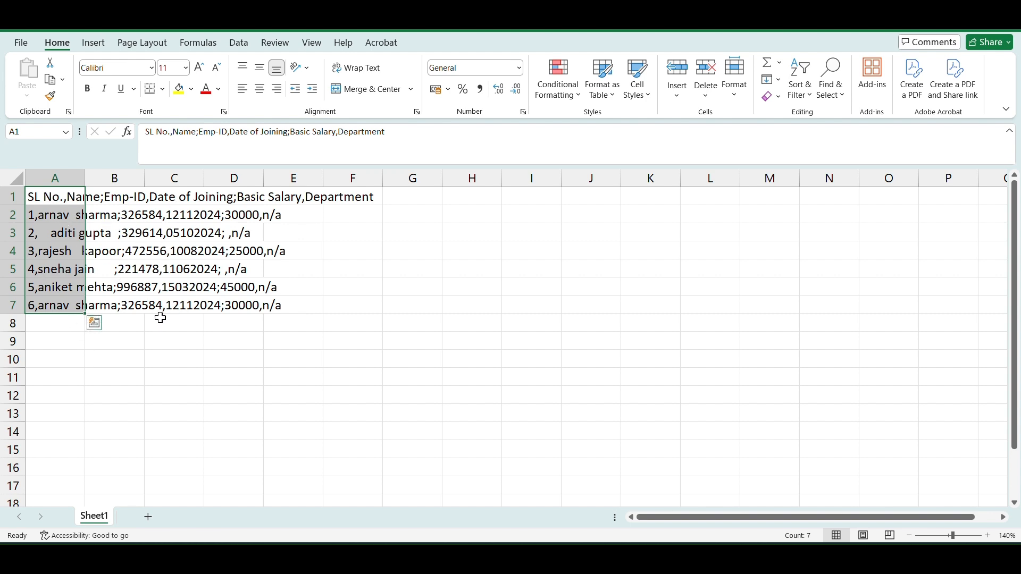
click(239, 43)
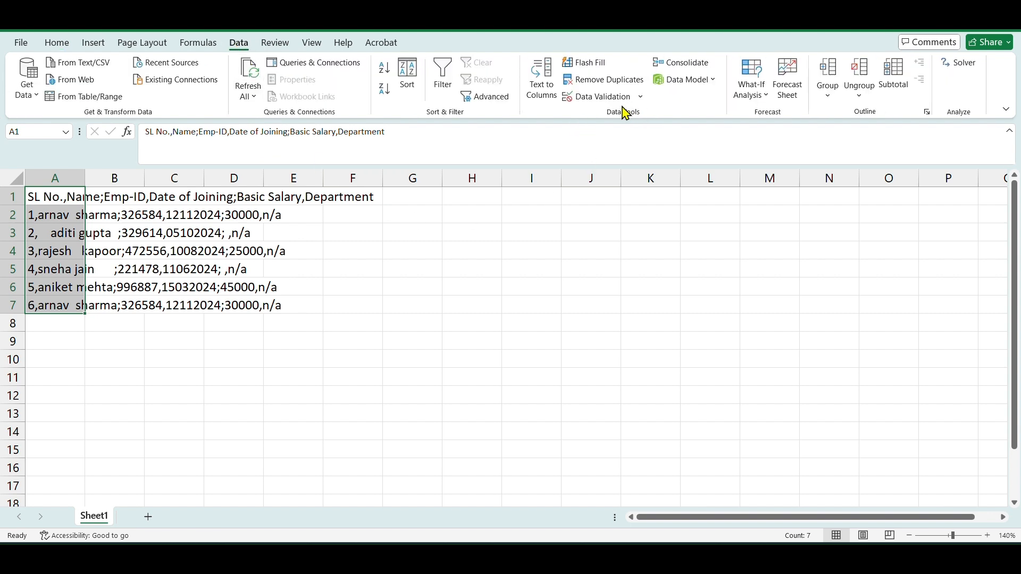
click(538, 99)
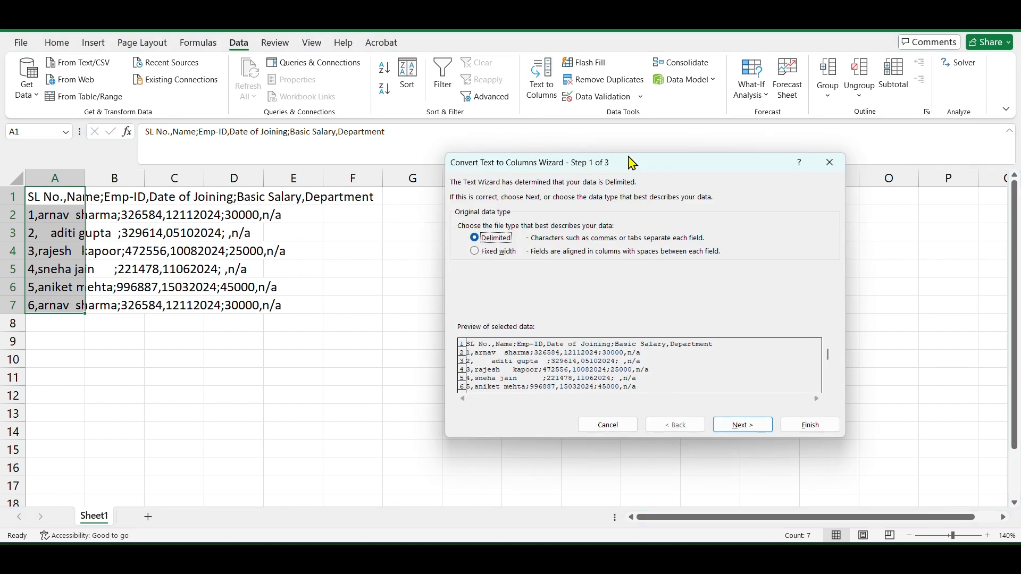
drag(632, 162, 588, 211)
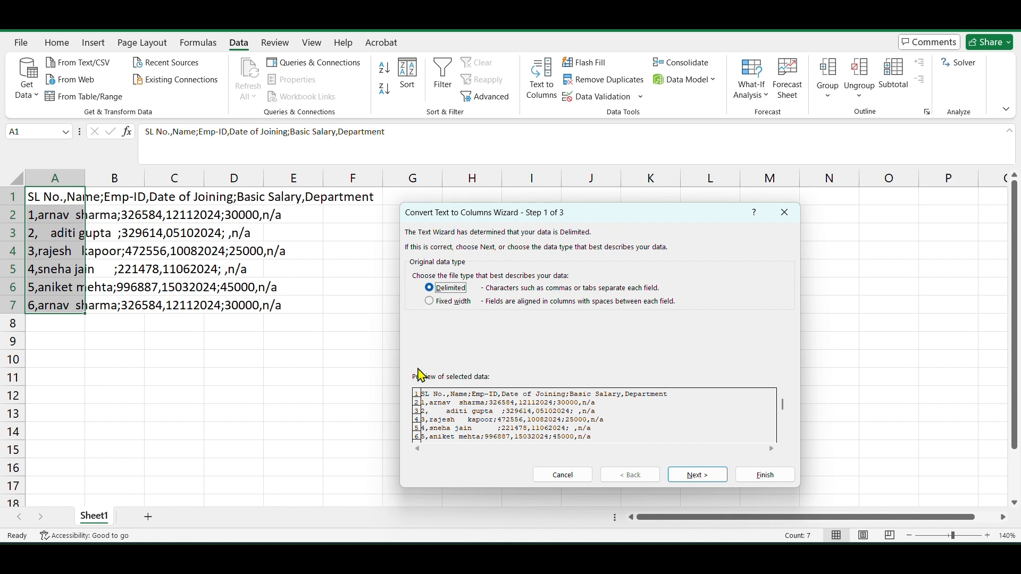
click(695, 479)
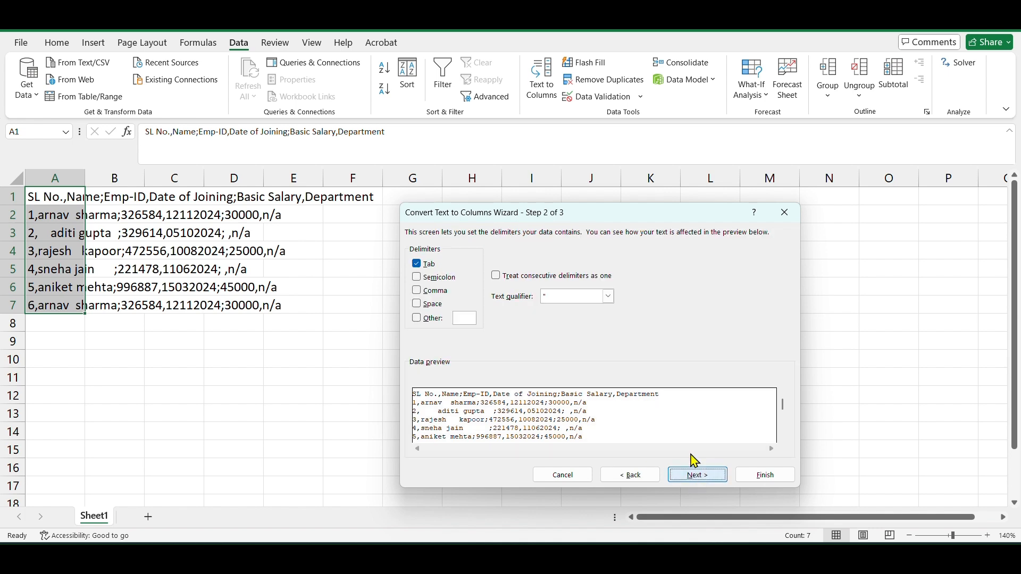
drag(636, 218, 641, 187)
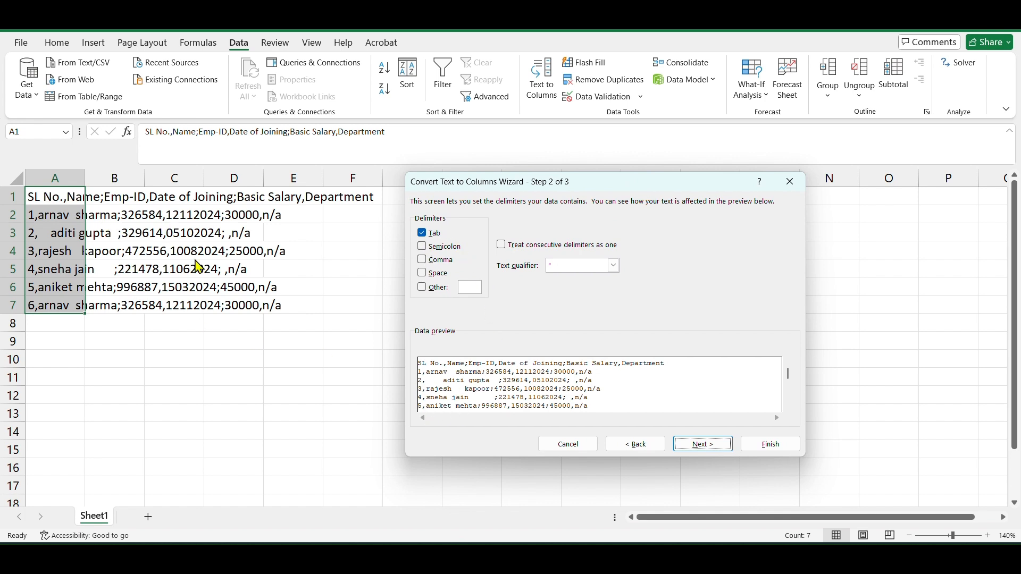
click(423, 247)
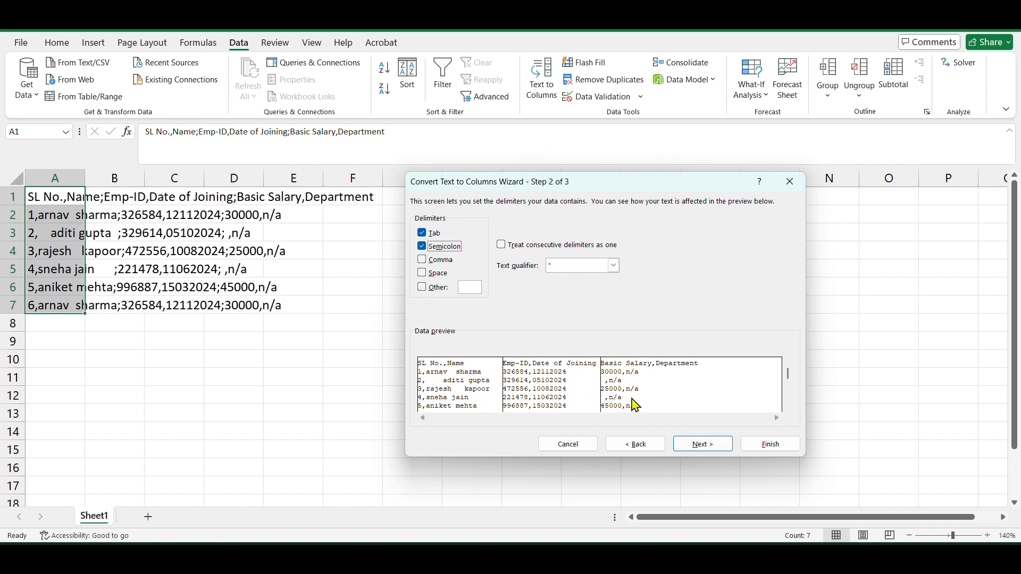
click(424, 260)
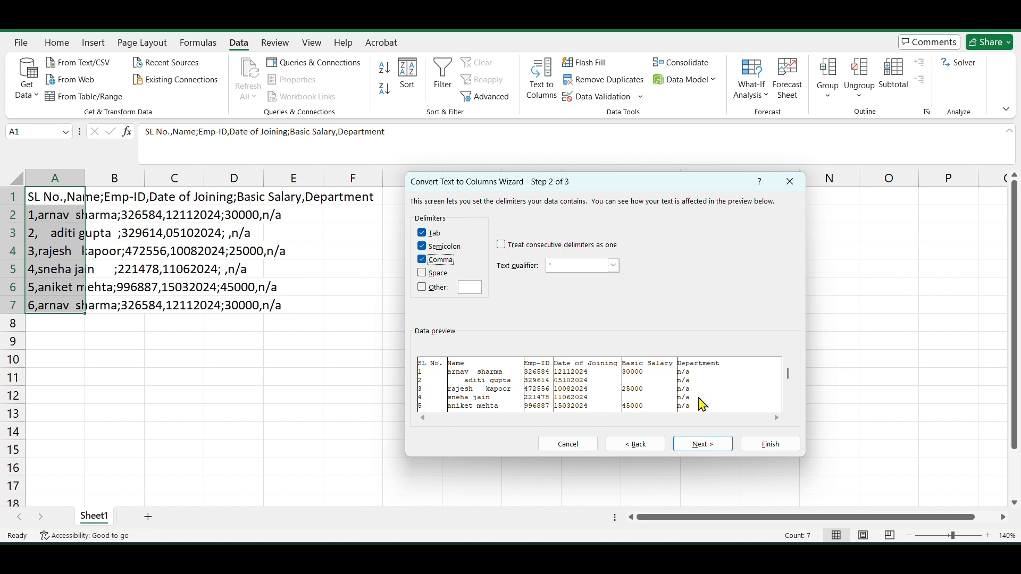
click(771, 446)
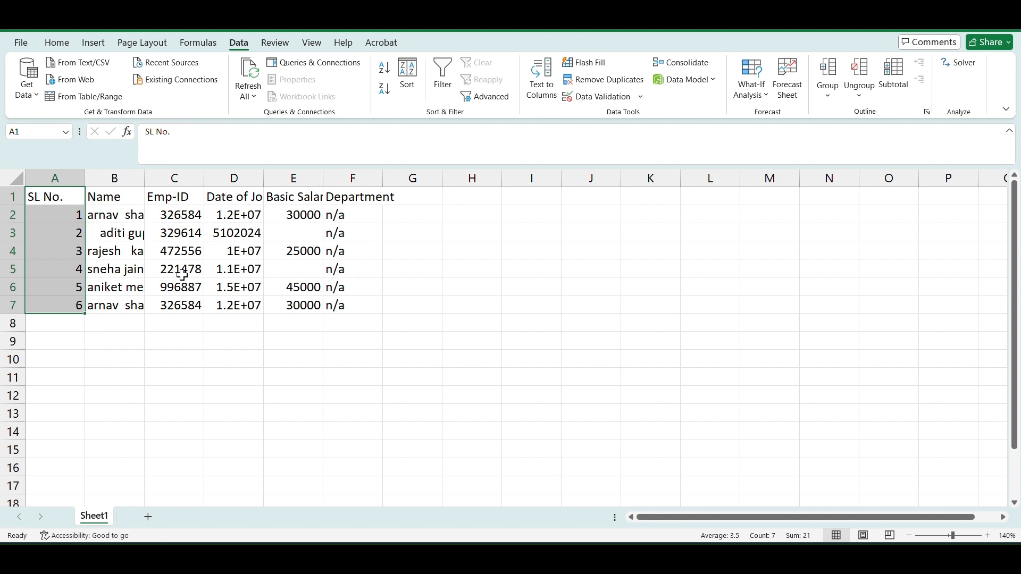
- Select the whole data range and autofit all its column widths
key(ctrl+a)
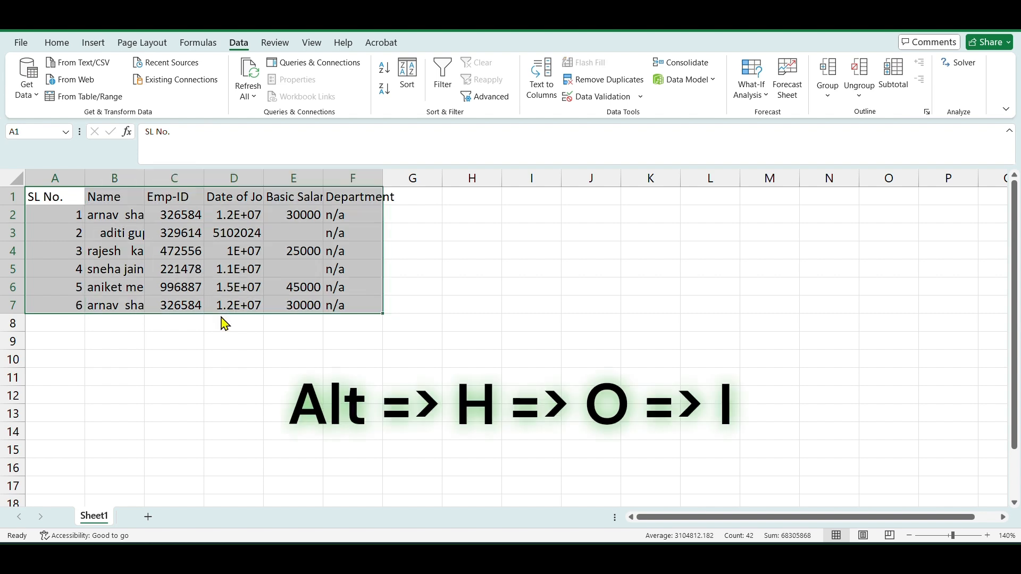
key(alt)
key(h)
key(o)
key(i)
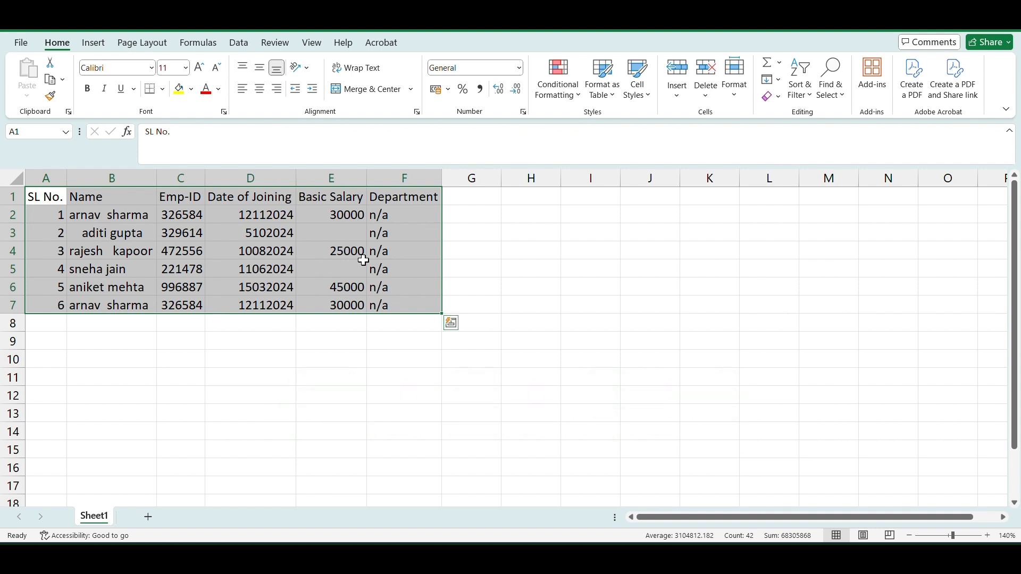
click(241, 377)
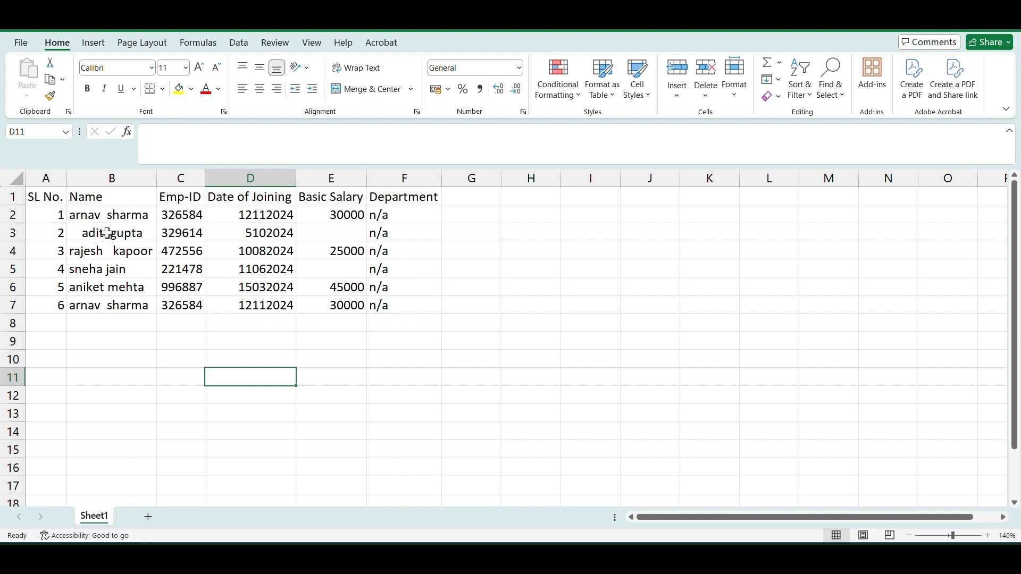
- Enter the formula =TRIM(B2) in G2 to strip extra spaces from the first name
click(461, 215)
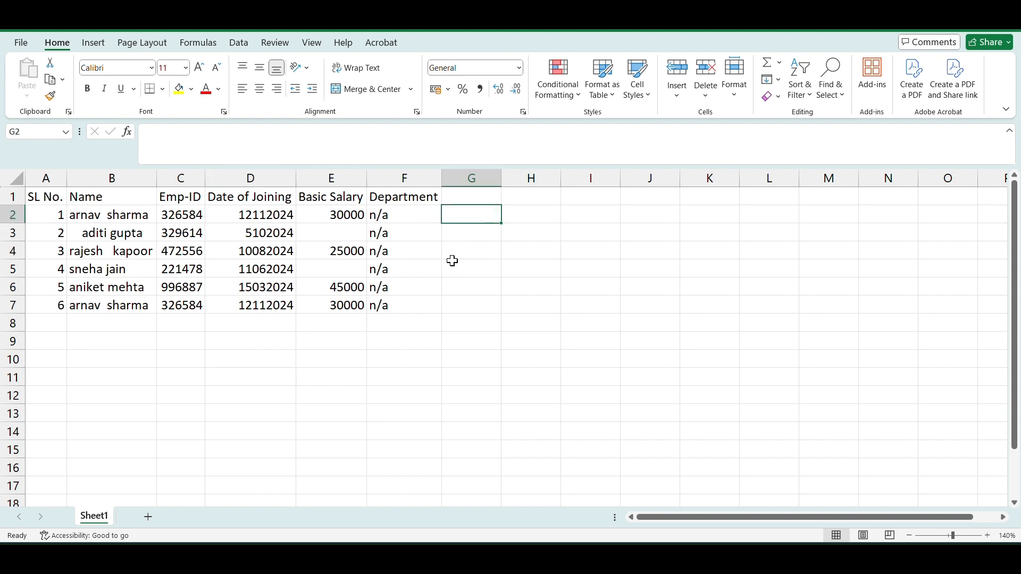
text(=trim)
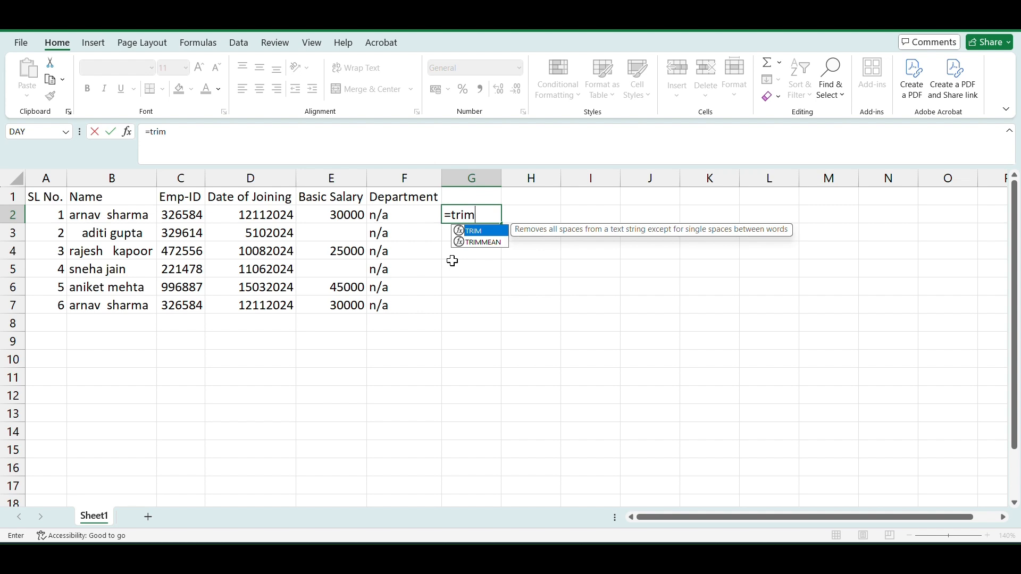
key(Tab)
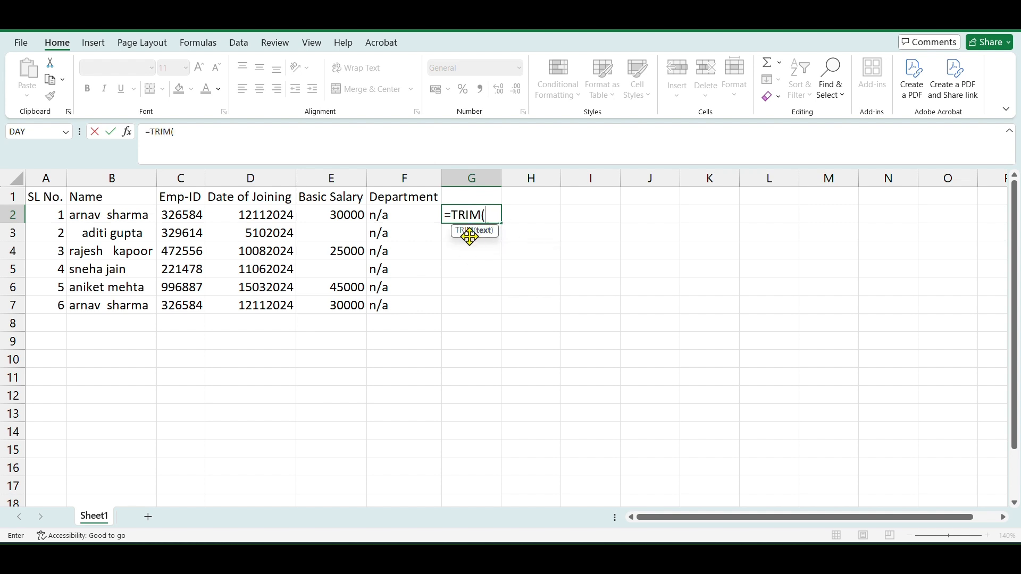
click(122, 215)
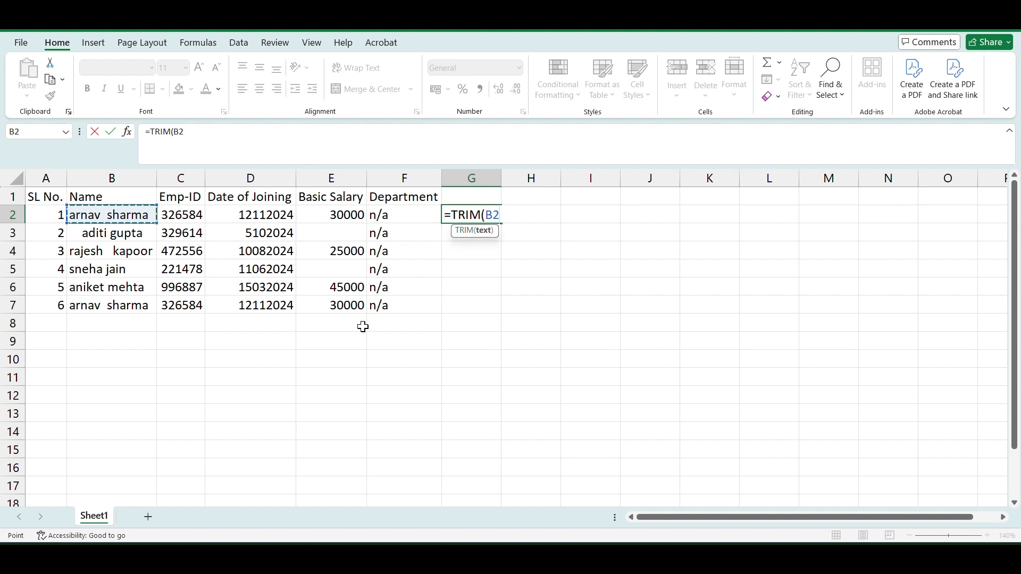
text())
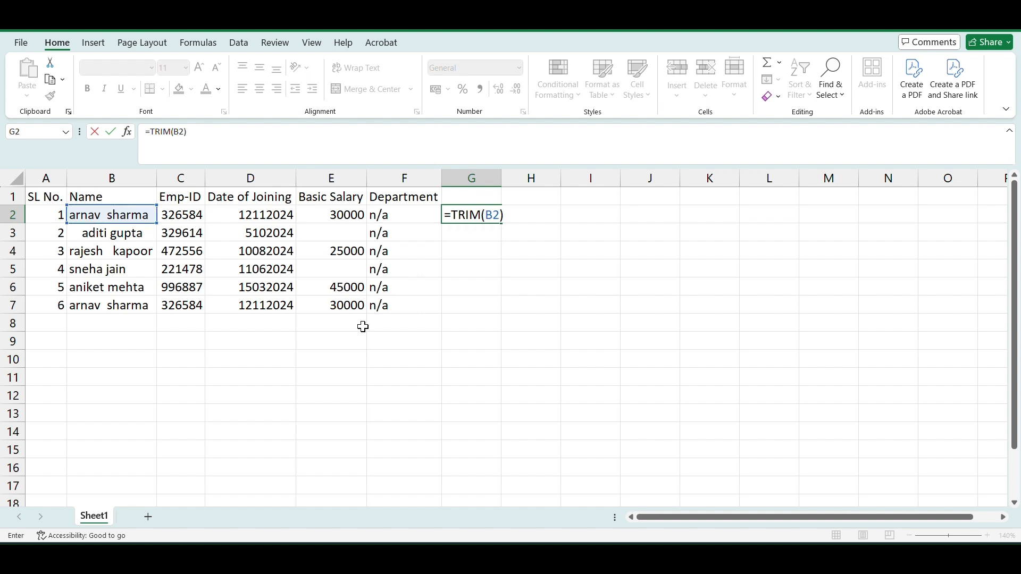
key(Return)
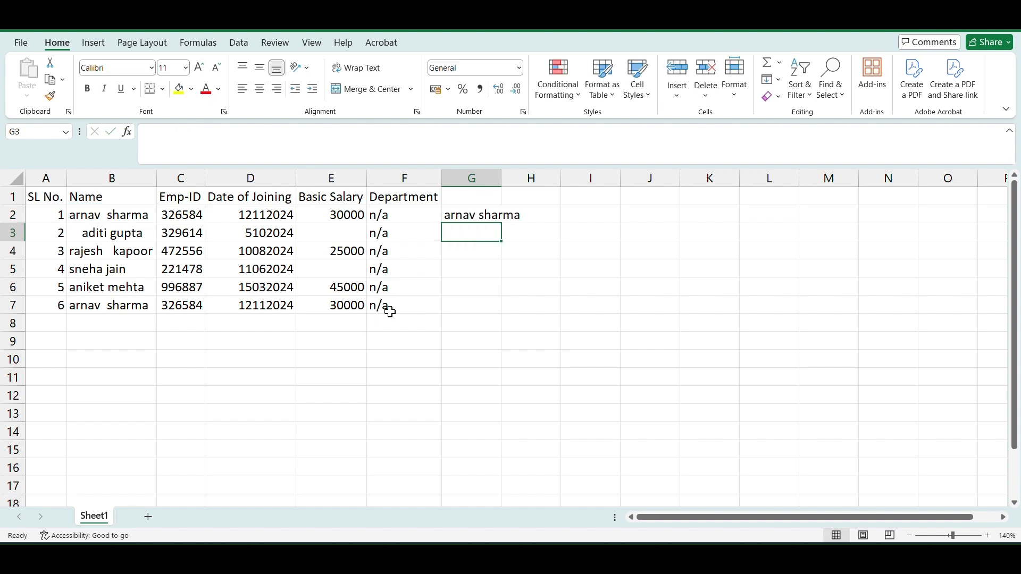
- Autofit column G and fill the TRIM formula down to row 7
double_click(502, 177)
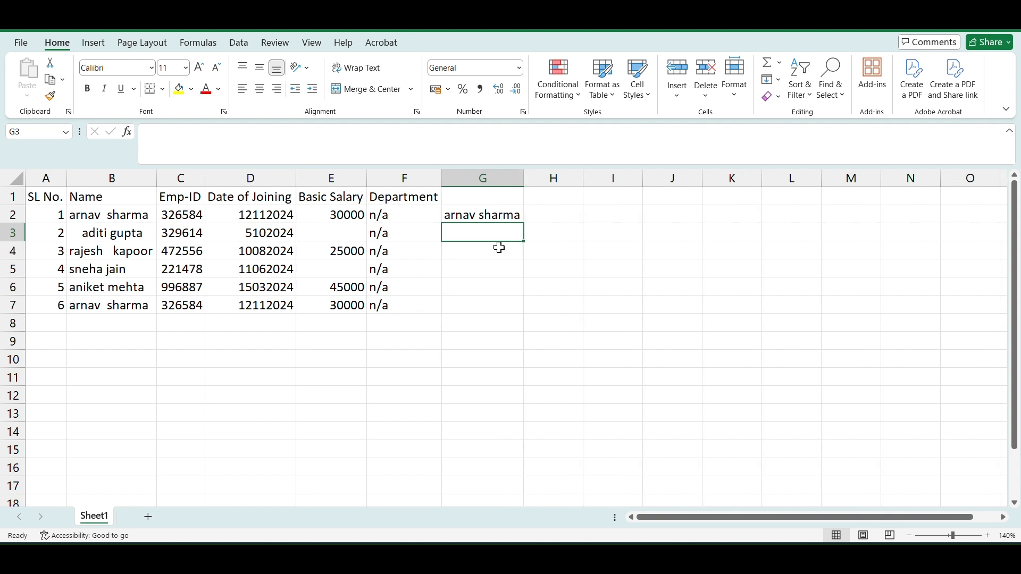
click(500, 217)
double_click(525, 223)
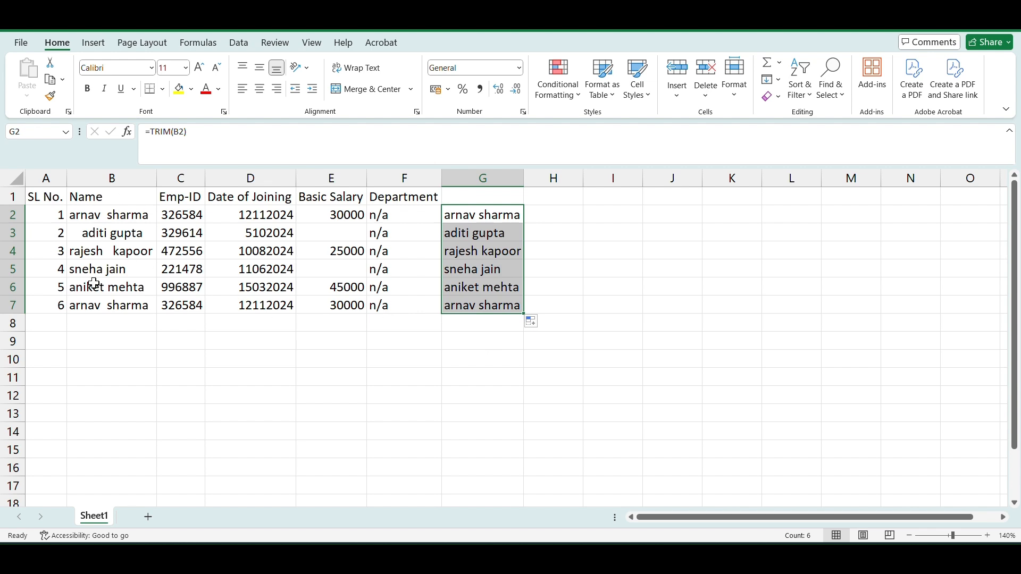
- Enter the first trimmed employee name in proper case in H2 and Flash Fill the rest of column H
click(547, 214)
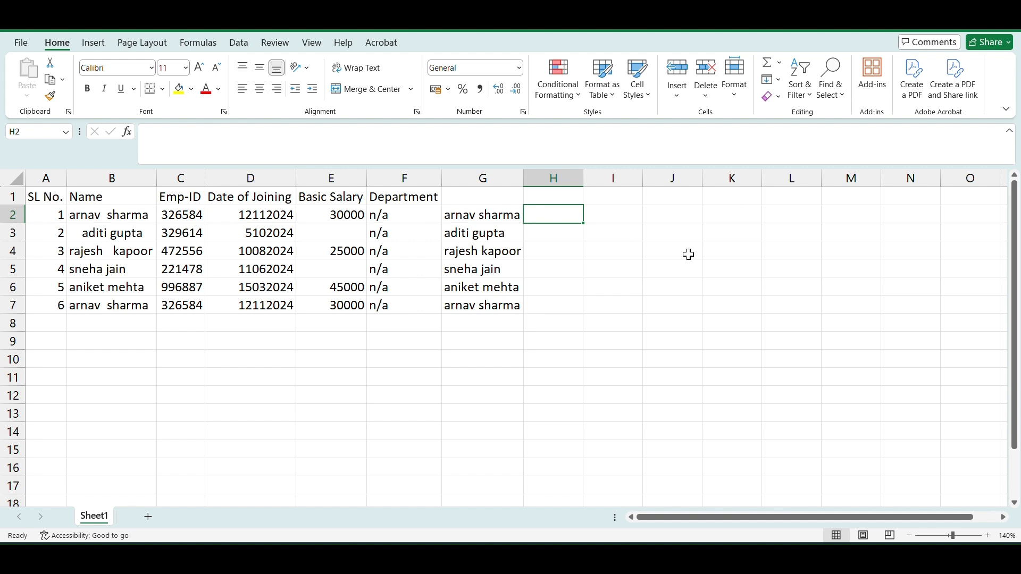
text(Arnav Sharma)
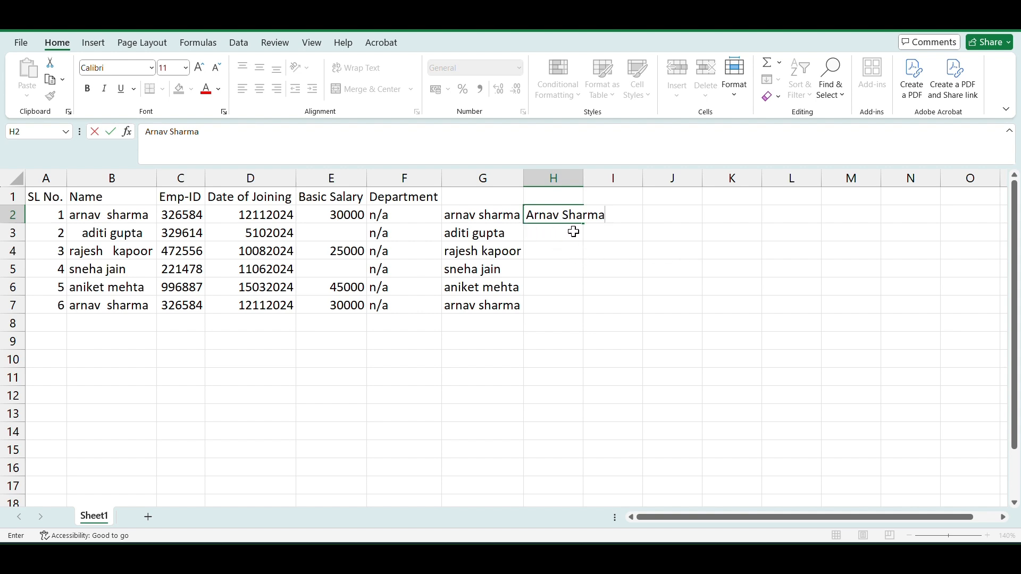
key(Return)
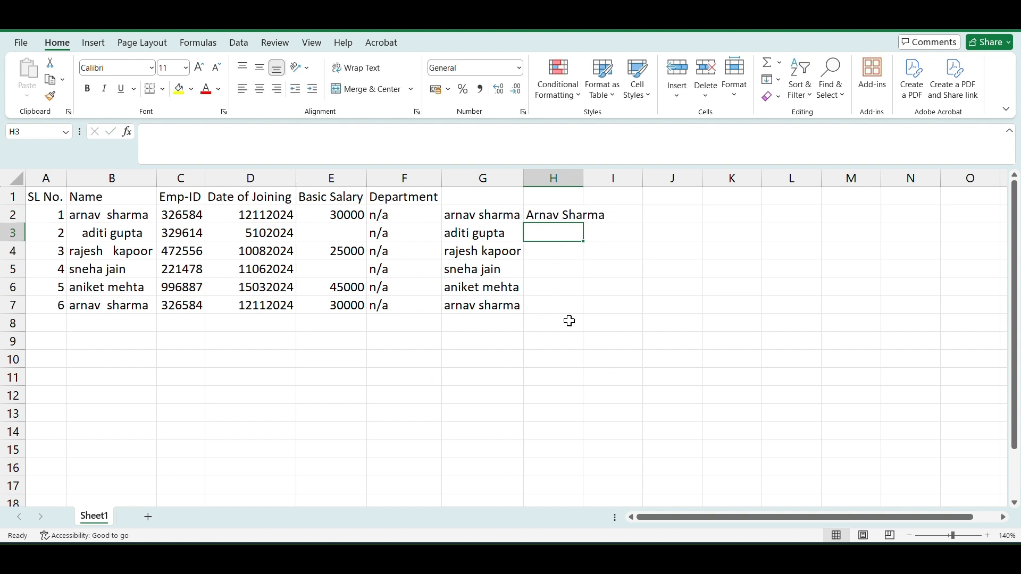
key(ctrl+e)
click(672, 311)
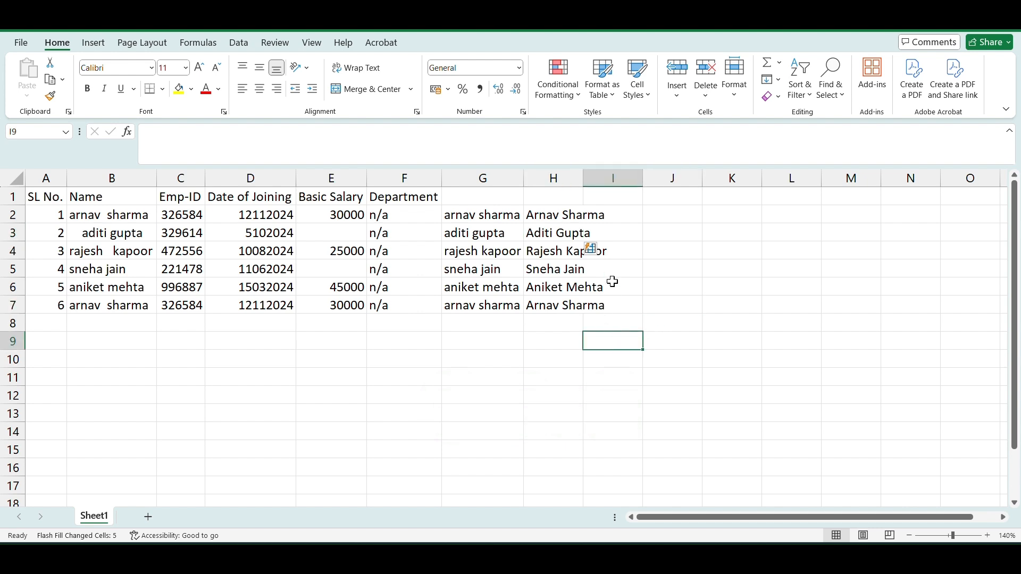
- Move the proper-case names from H2:H7 over the original names in B2:B7
click(573, 250)
click(565, 316)
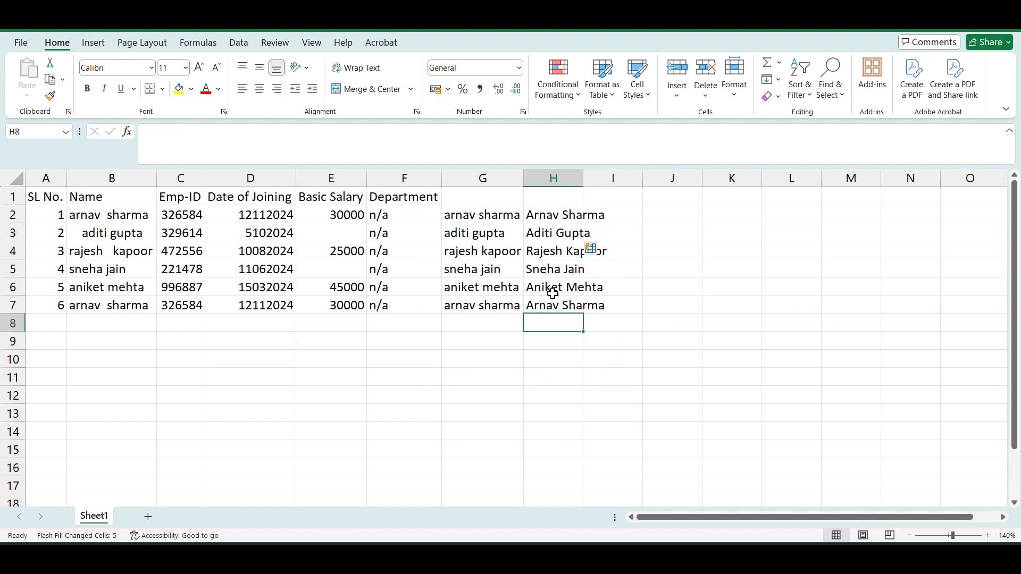
drag(559, 222, 559, 308)
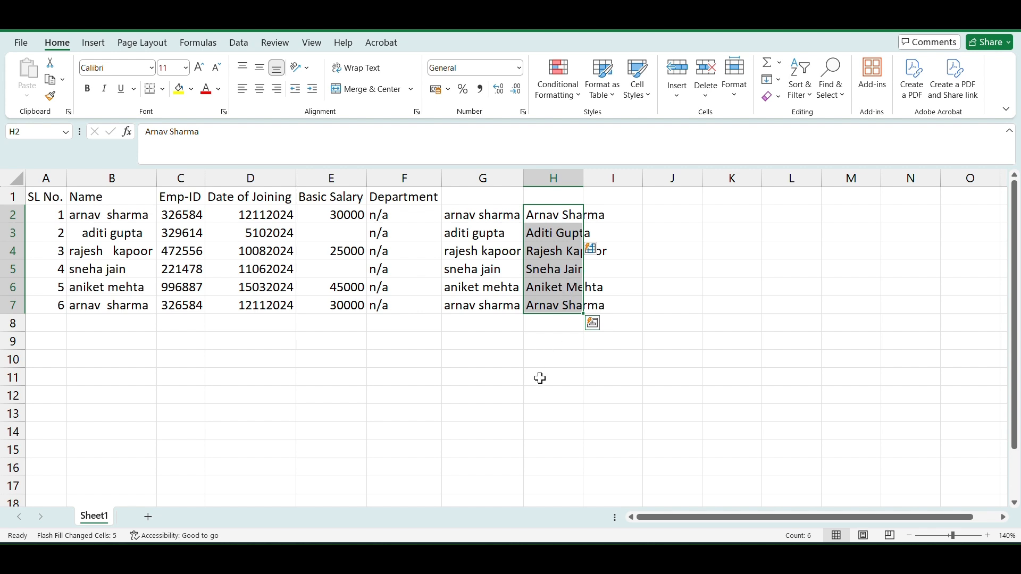
key(ctrl+c)
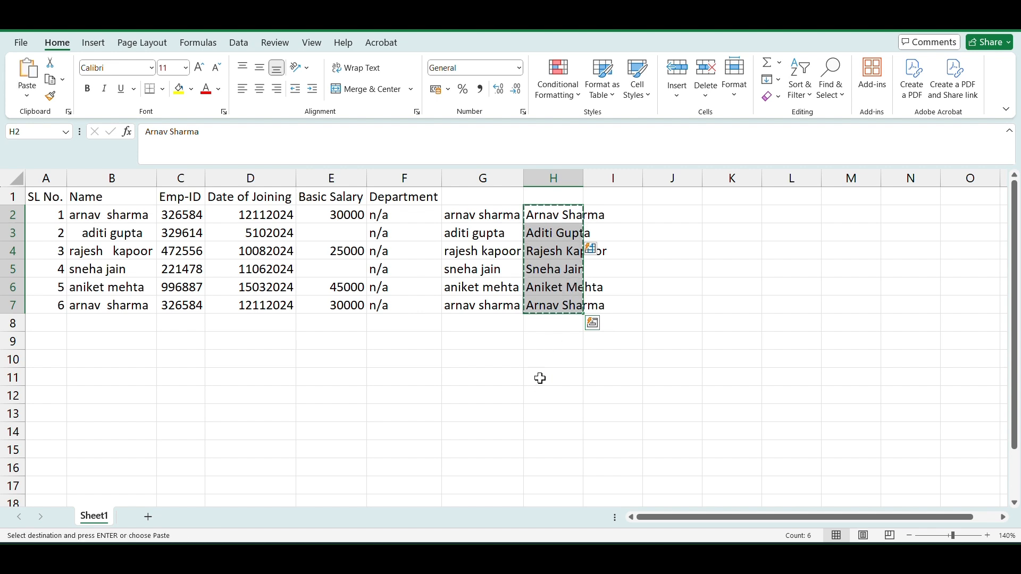
click(126, 216)
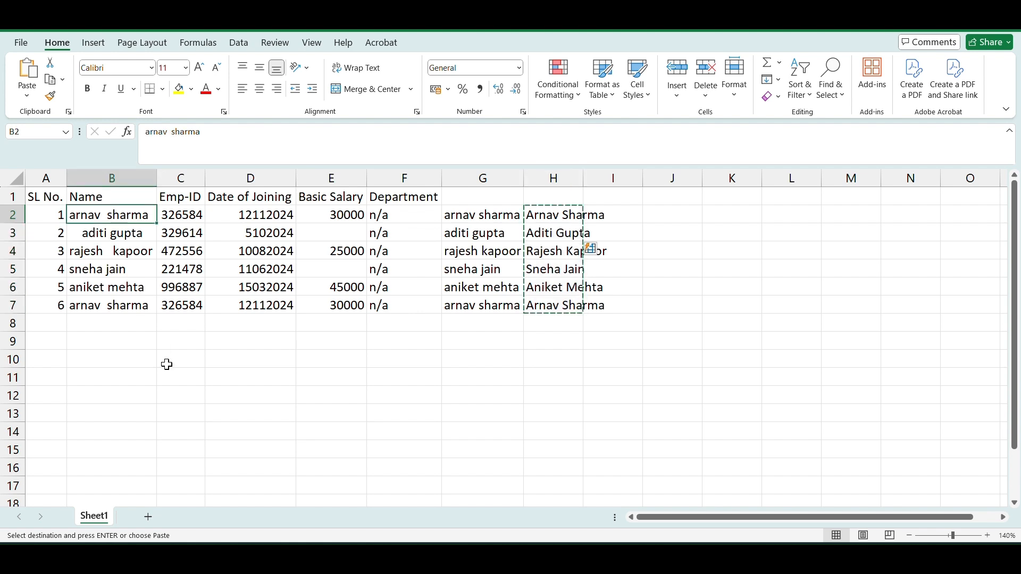
key(ctrl+v)
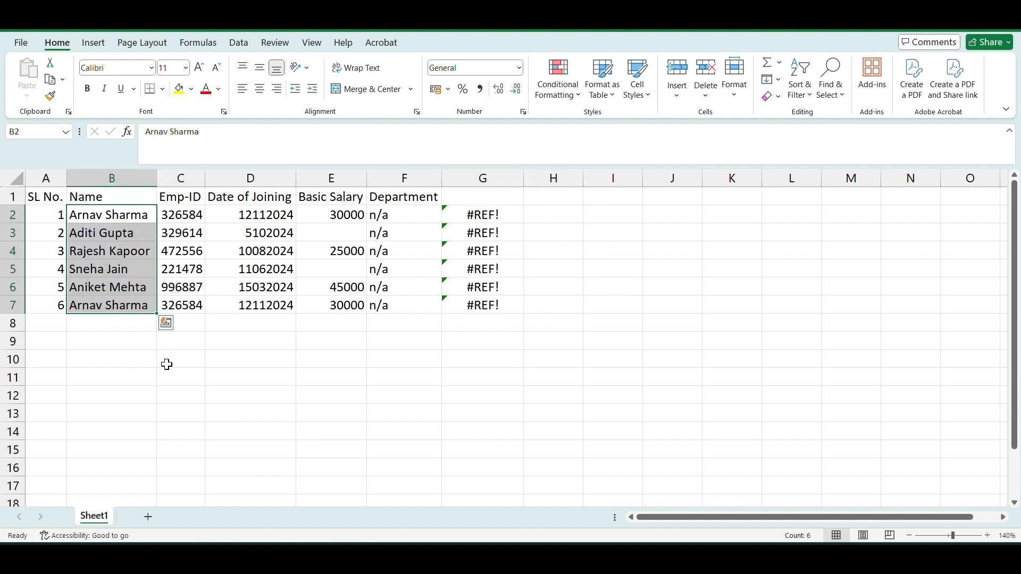
click(166, 365)
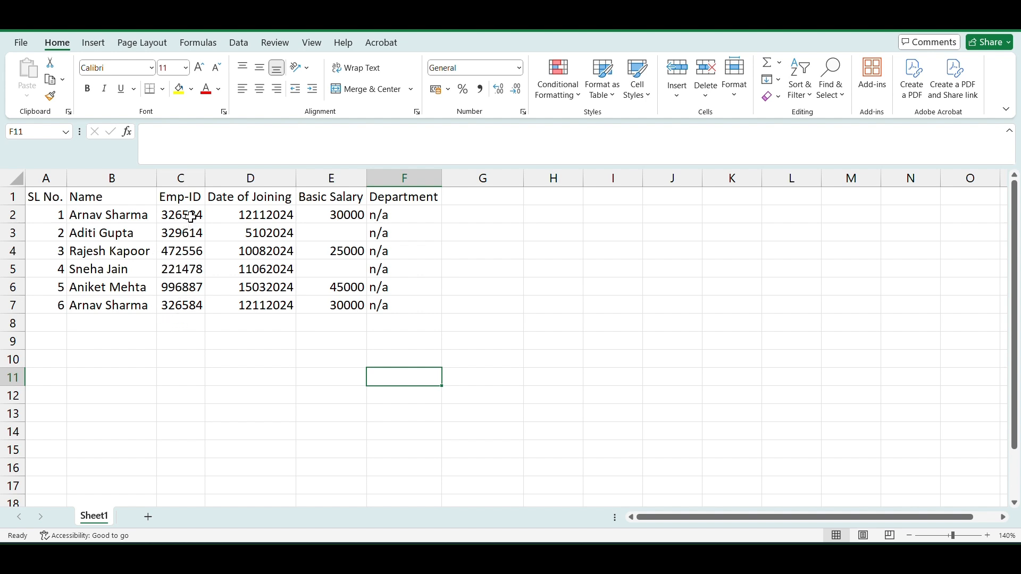
- Apply the custom number format "Emp-"0 to the Emp-ID cells C2:C7
drag(191, 215, 192, 306)
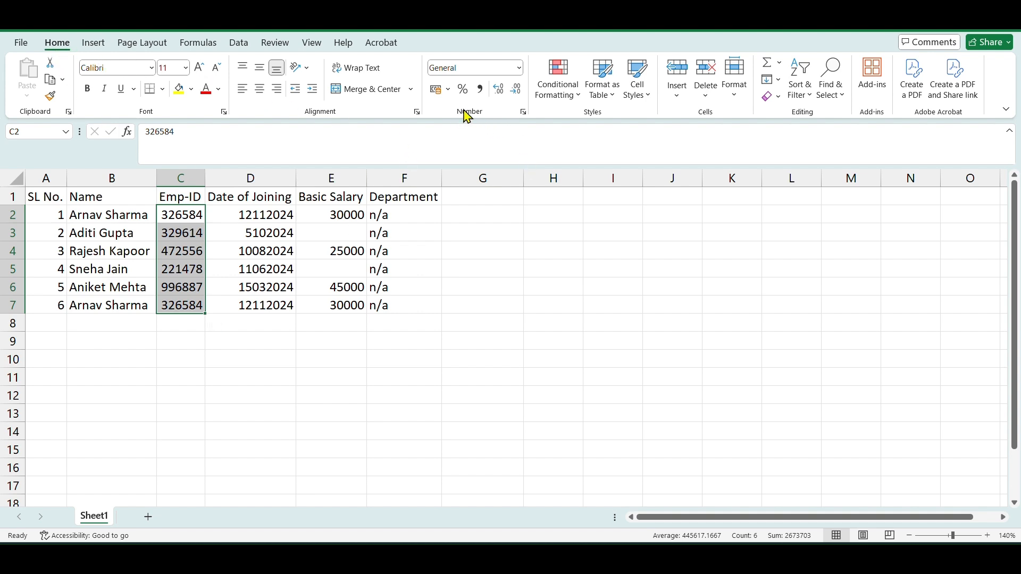
click(518, 67)
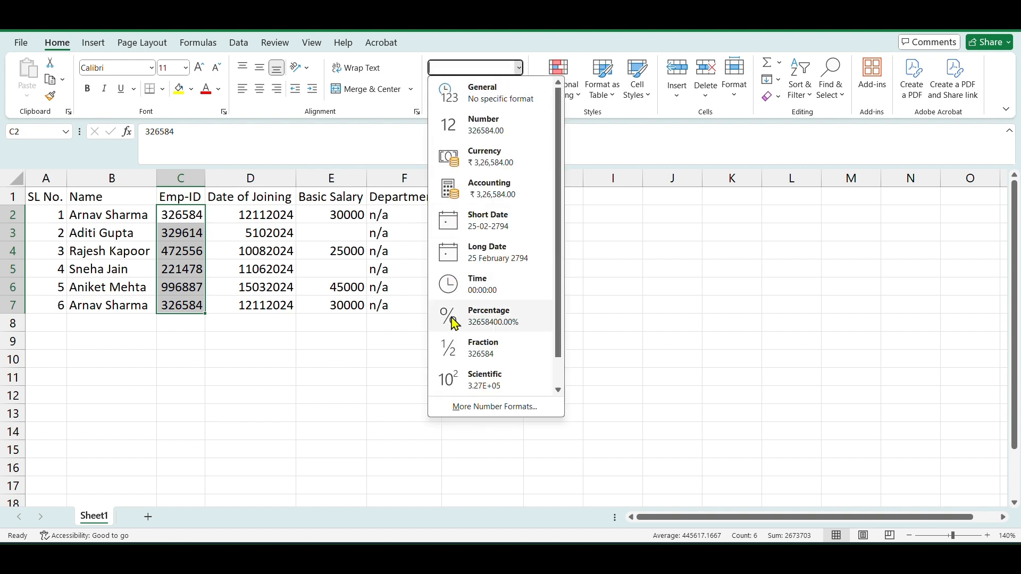
click(481, 410)
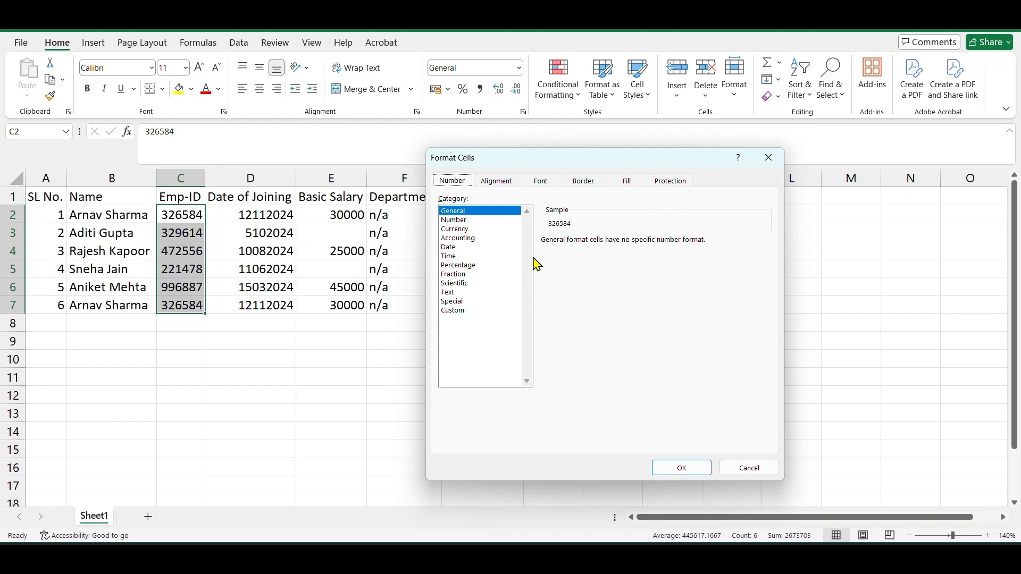
click(457, 314)
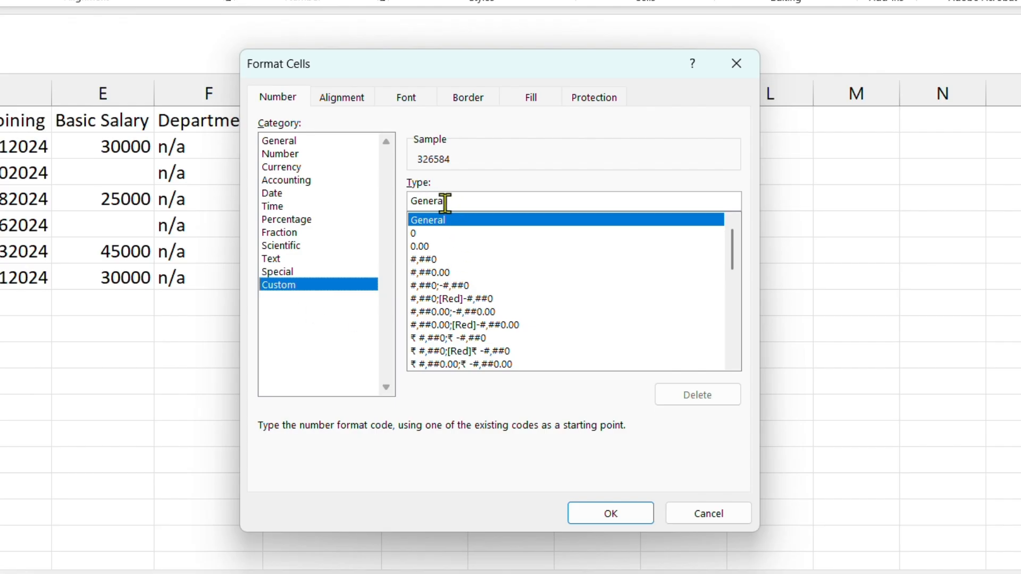
click(466, 201)
key(BackSpace)
key(BackSpace)
key(BackSpace)
key(BackSpace)
key(BackSpace)
key(BackSpace)
key(BackSpace)
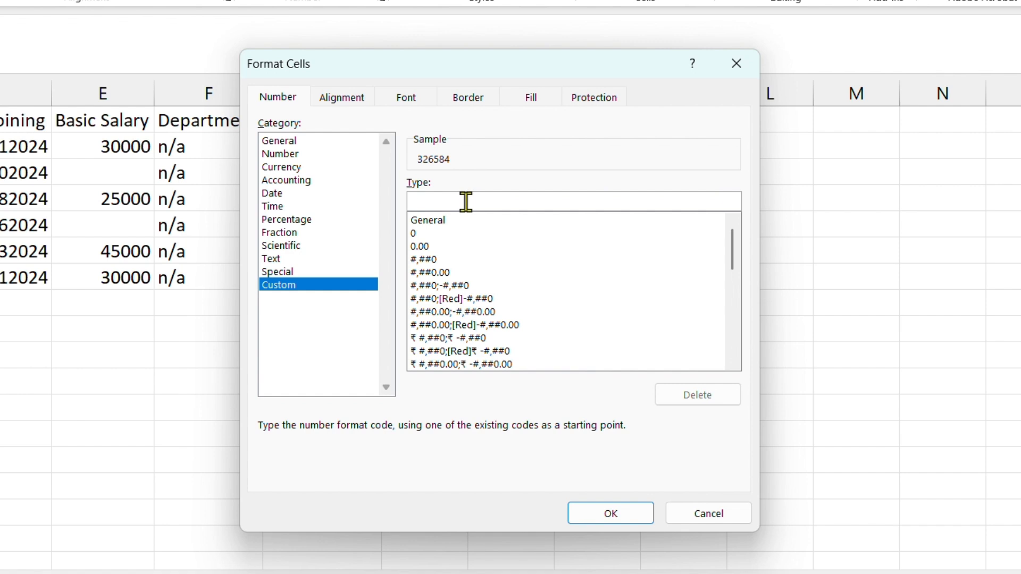
text("em)
key(BackSpace)
key(BackSpace)
text(-")
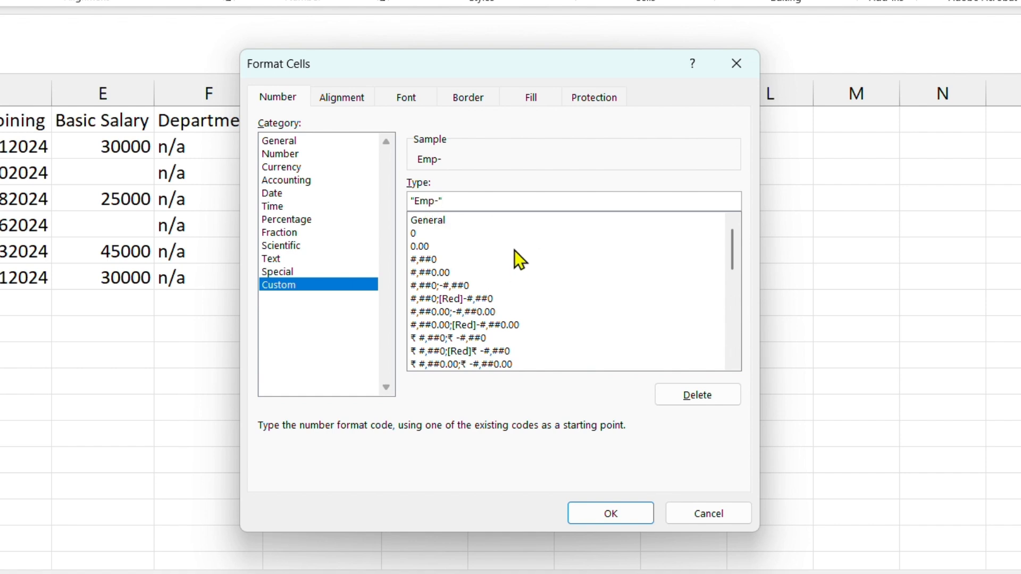
text(0)
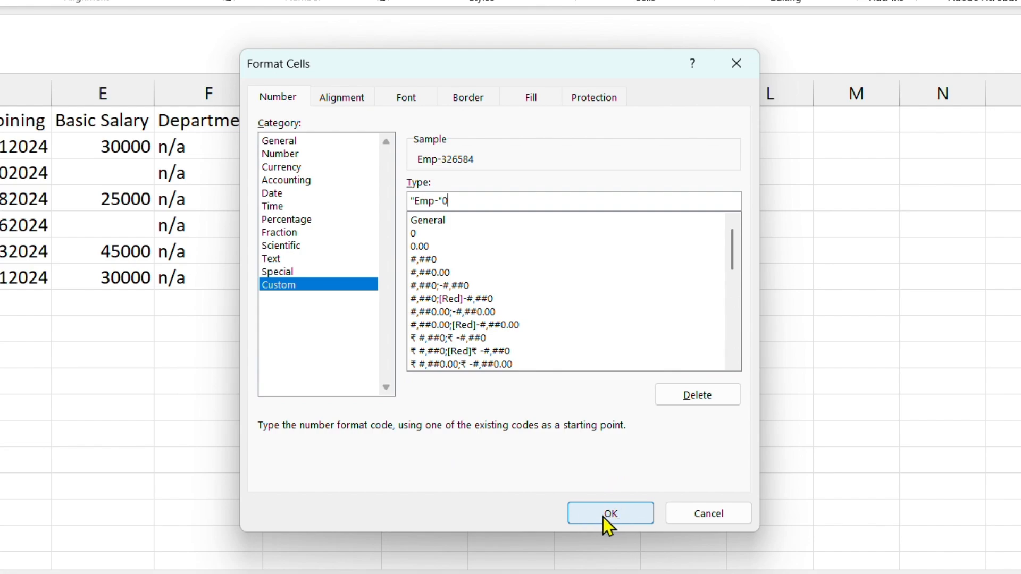
click(604, 515)
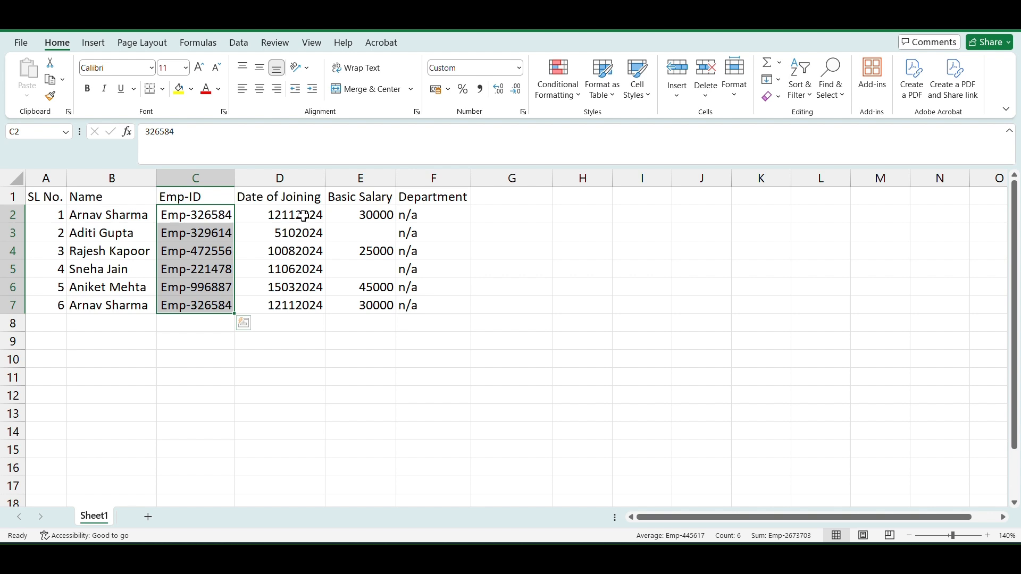
- Apply the custom number format 00"-"00"-"0000 to the joining dates in D2:D7 so they read as dd-mm-yyyy
click(290, 366)
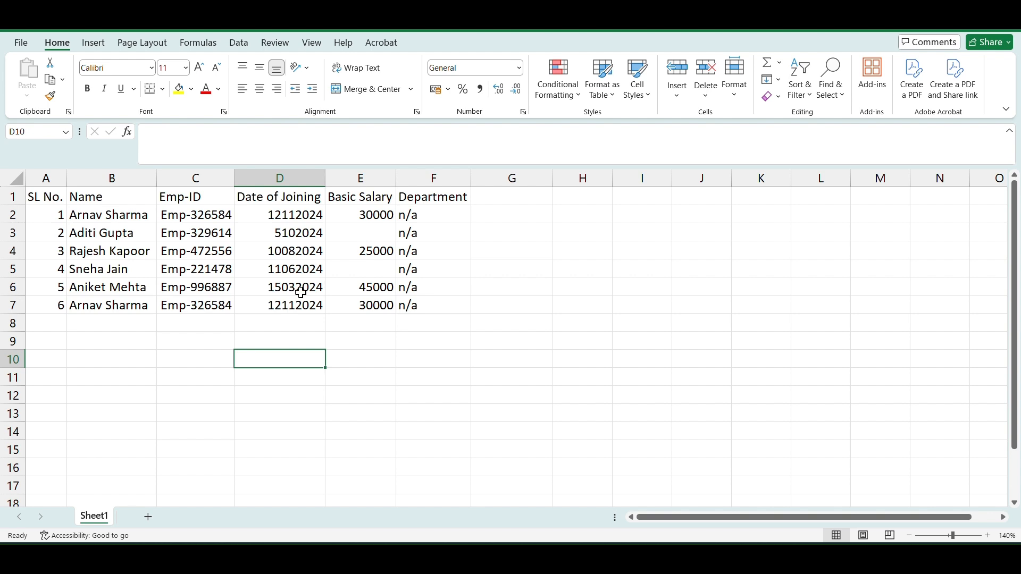
click(296, 218)
drag(296, 218, 295, 302)
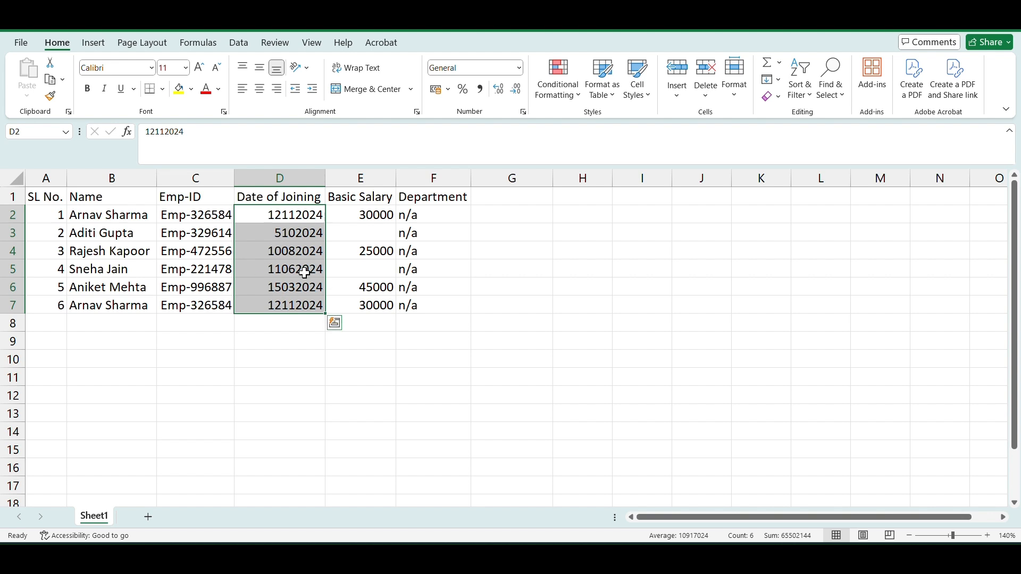
click(519, 68)
click(506, 406)
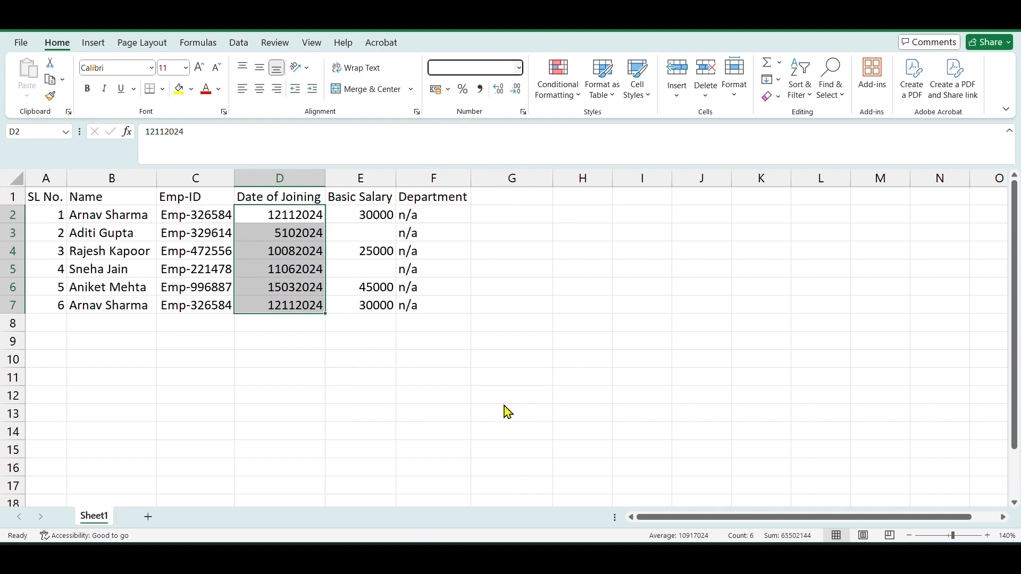
click(455, 310)
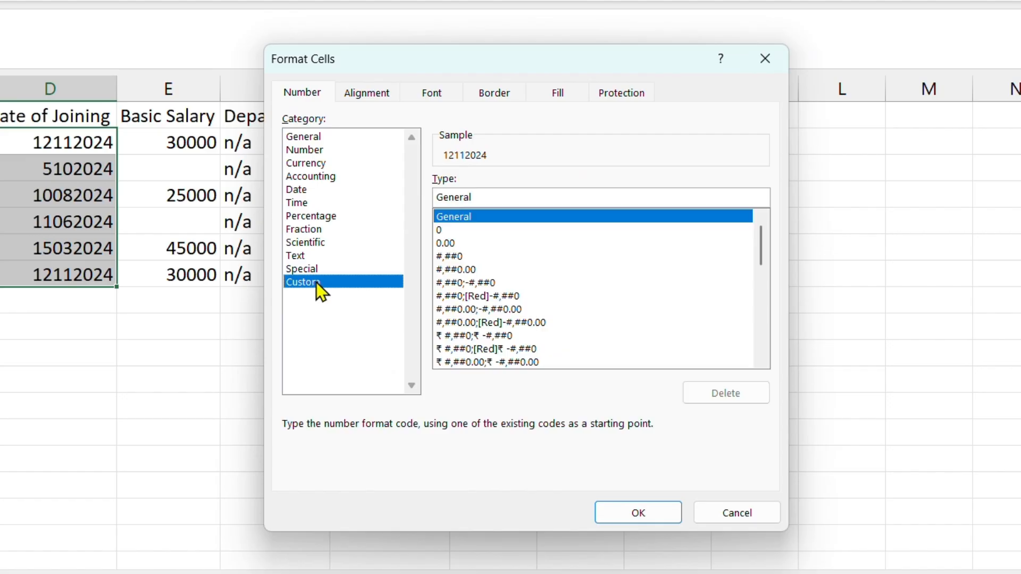
key(BackSpace)
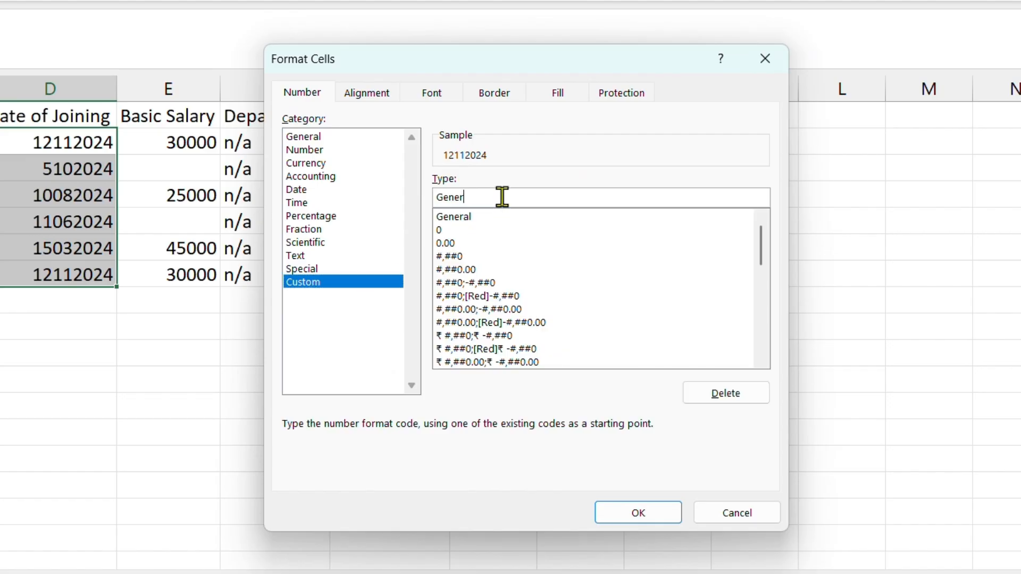
key(BackSpace)
key(BackSpace)
key(BackSpace)
key(BackSpace)
key(BackSpace)
text(00)
text(00"-"0000)
click(647, 518)
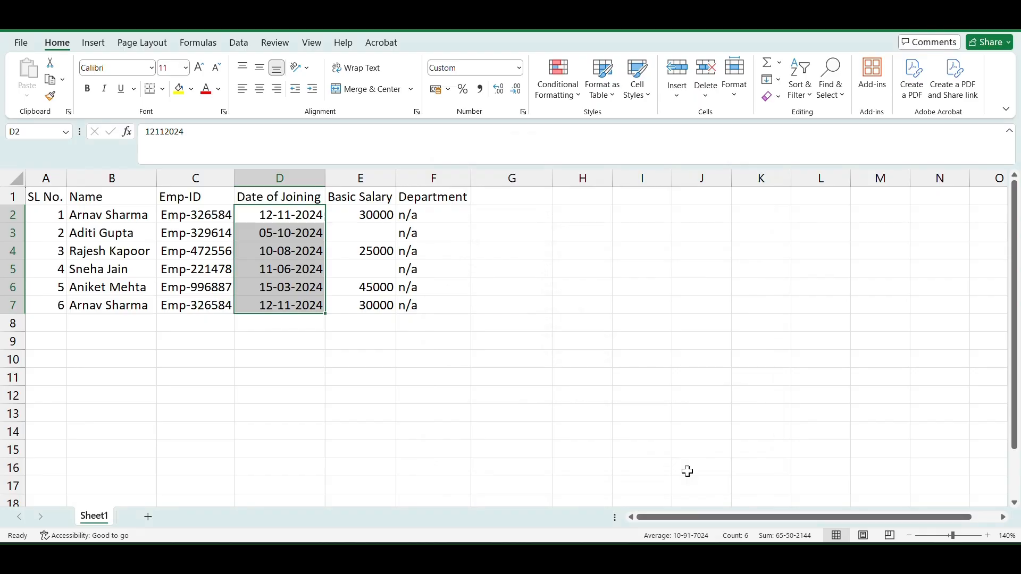
- Fill the blank Basic Salary cells in E2:E7 with N/A using Replace All
click(433, 396)
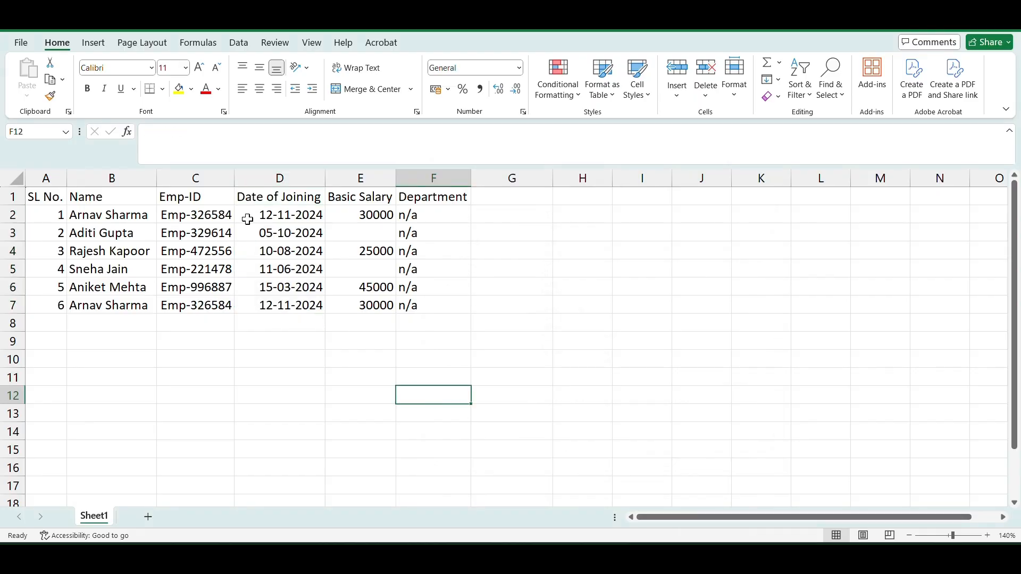
drag(296, 217, 298, 304)
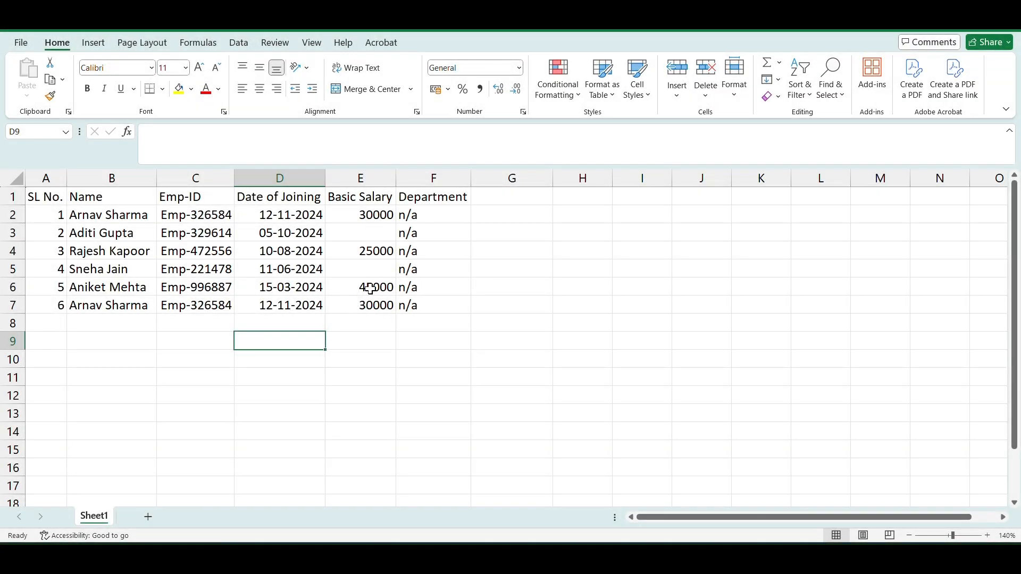
click(369, 216)
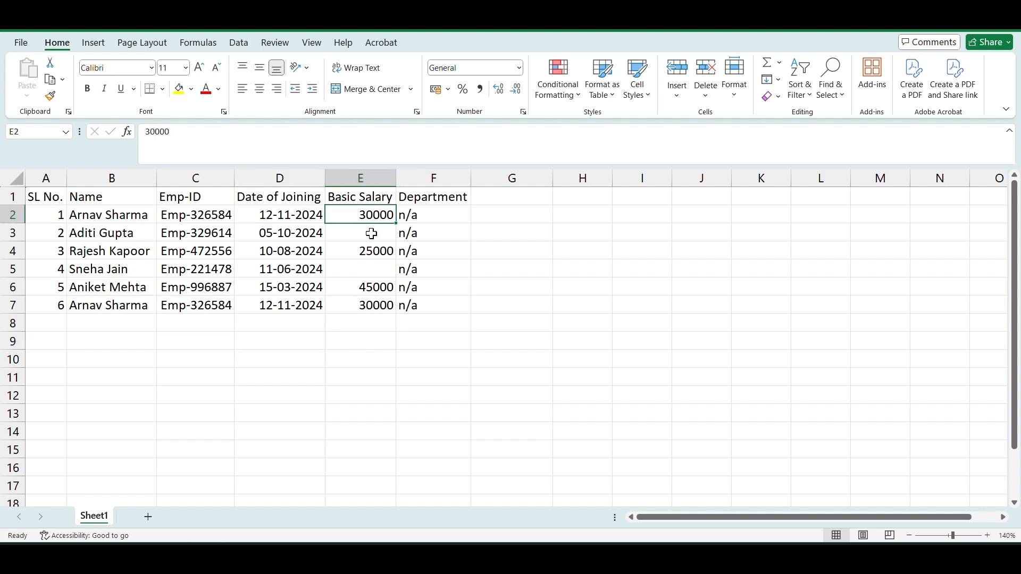
click(377, 272)
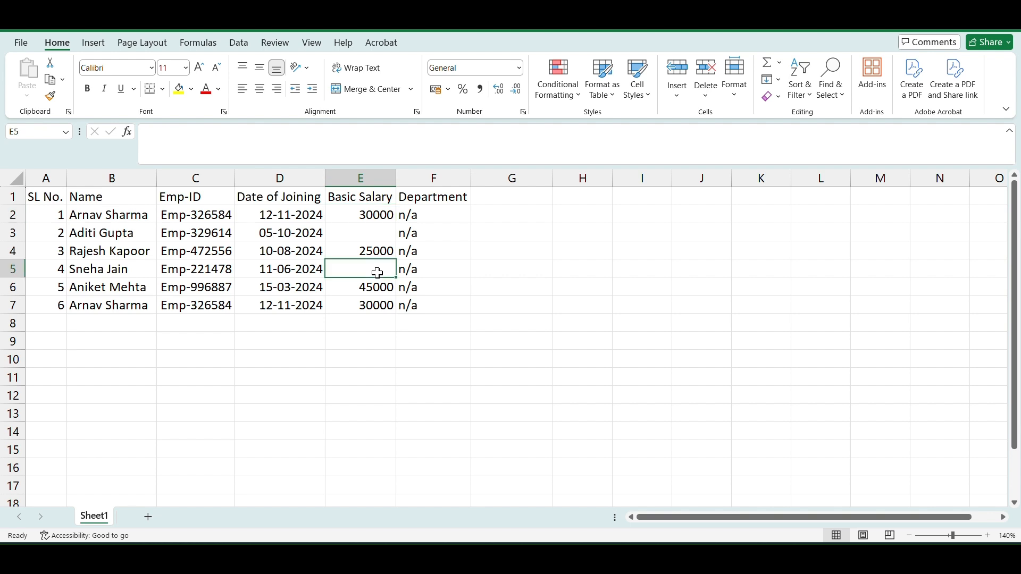
click(382, 237)
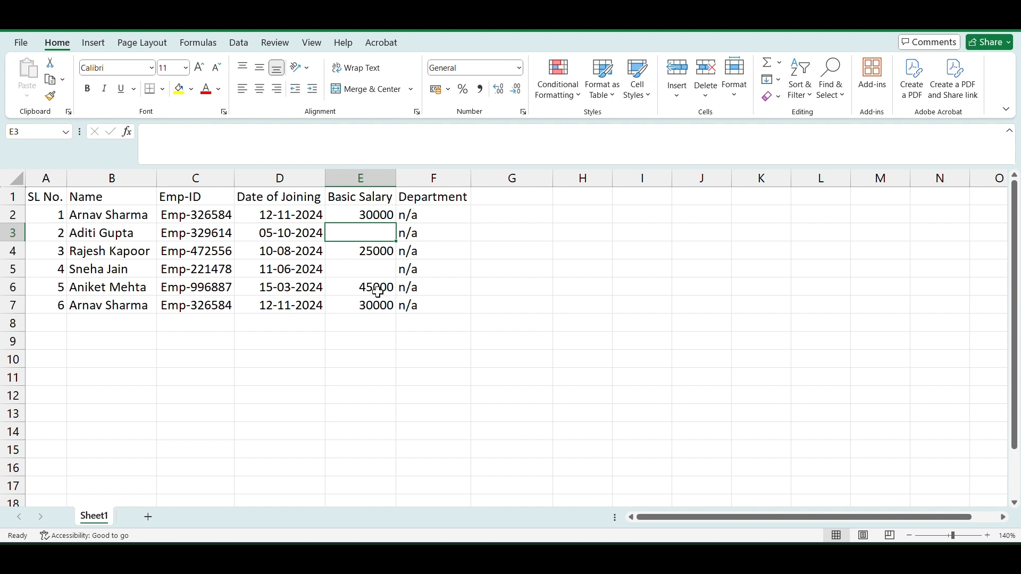
click(388, 344)
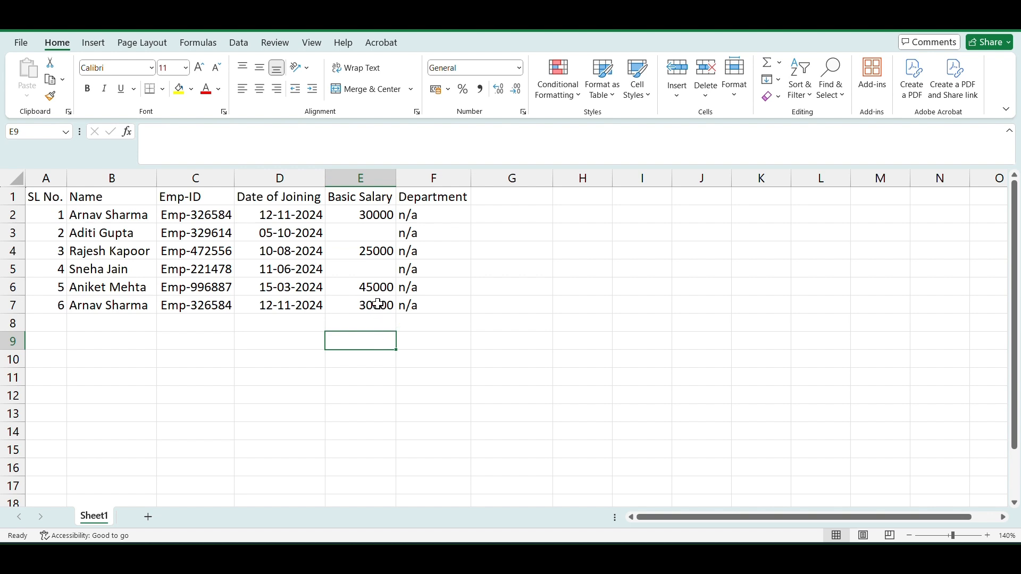
click(376, 214)
drag(375, 214, 372, 303)
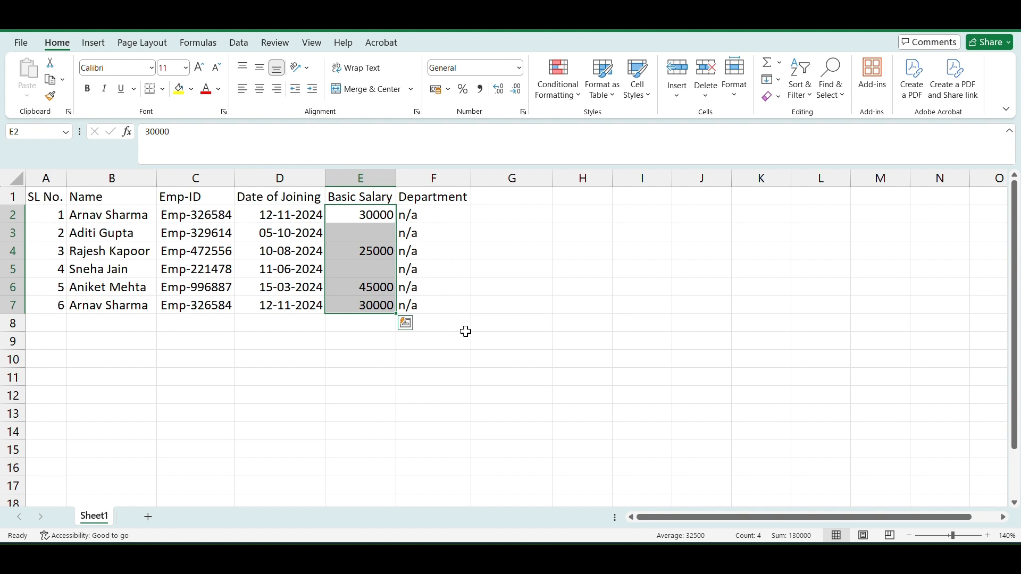
key(ctrl+h)
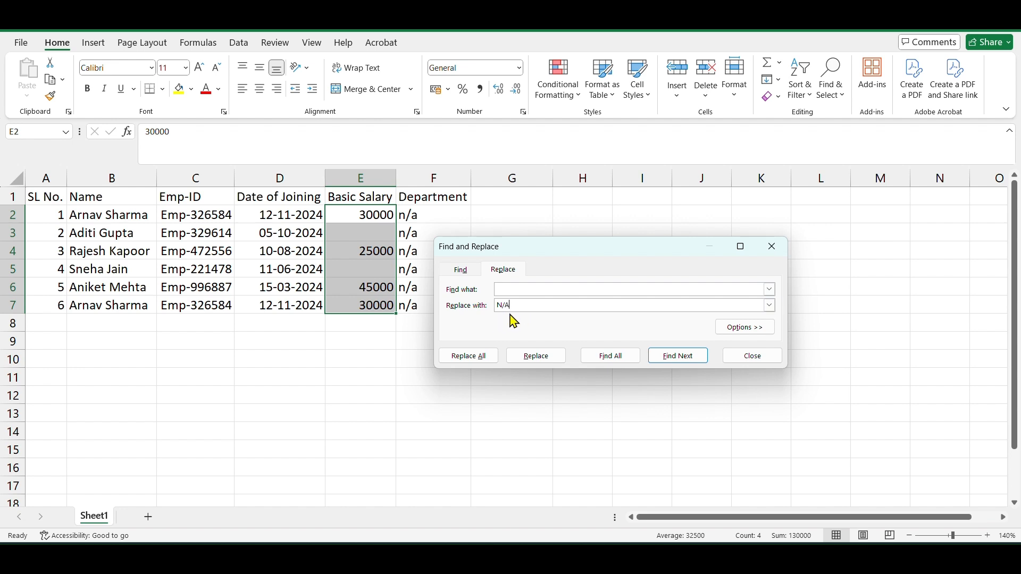
click(481, 358)
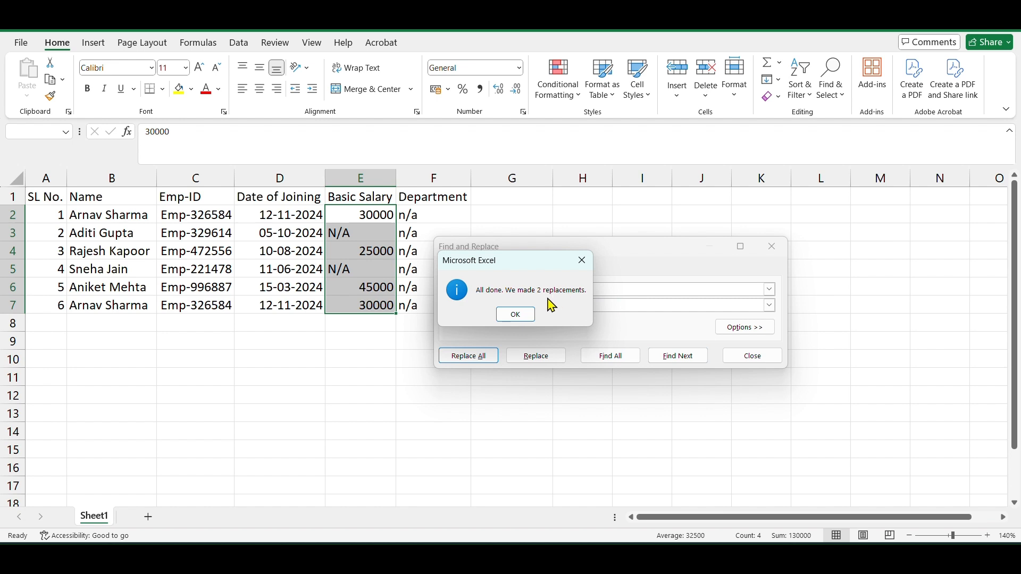
click(515, 314)
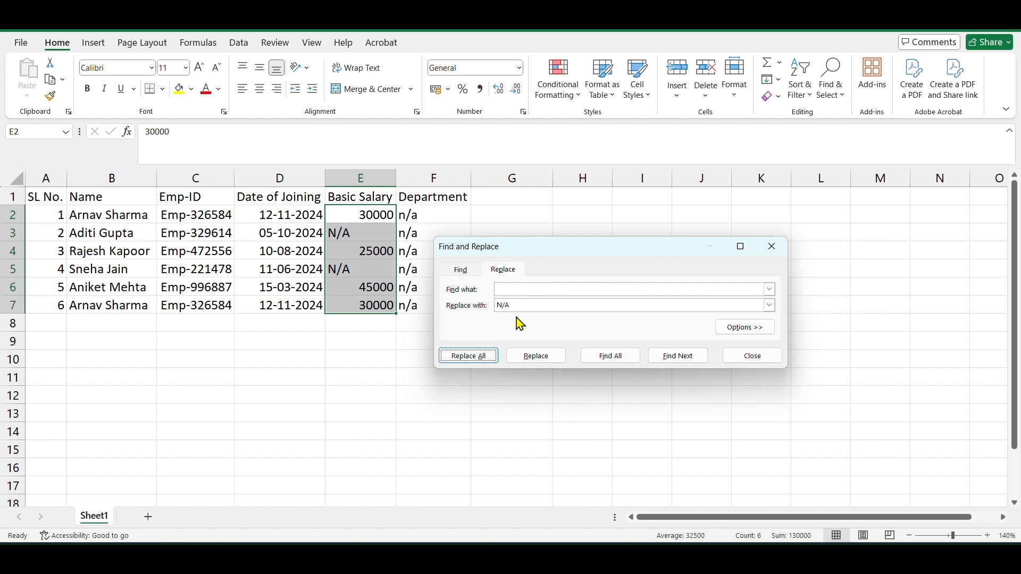
click(761, 358)
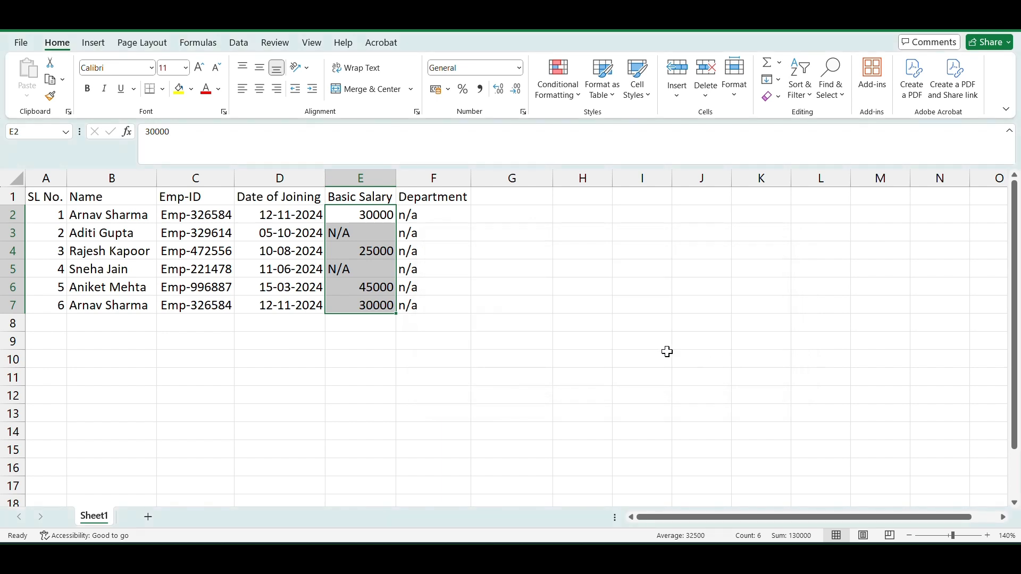
- Center-align the Basic Salary values in E2:E7
click(475, 337)
click(371, 214)
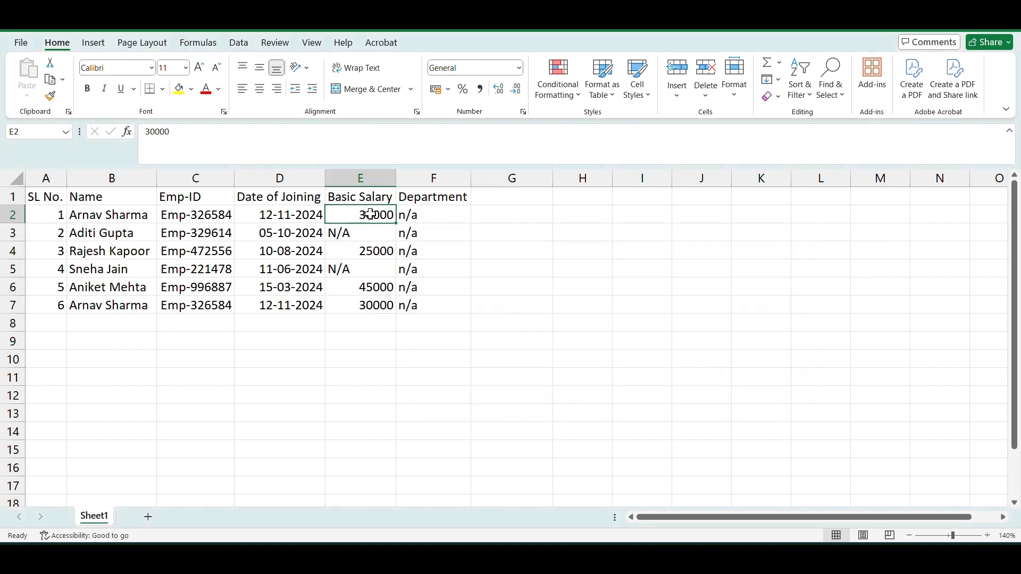
drag(371, 214, 373, 304)
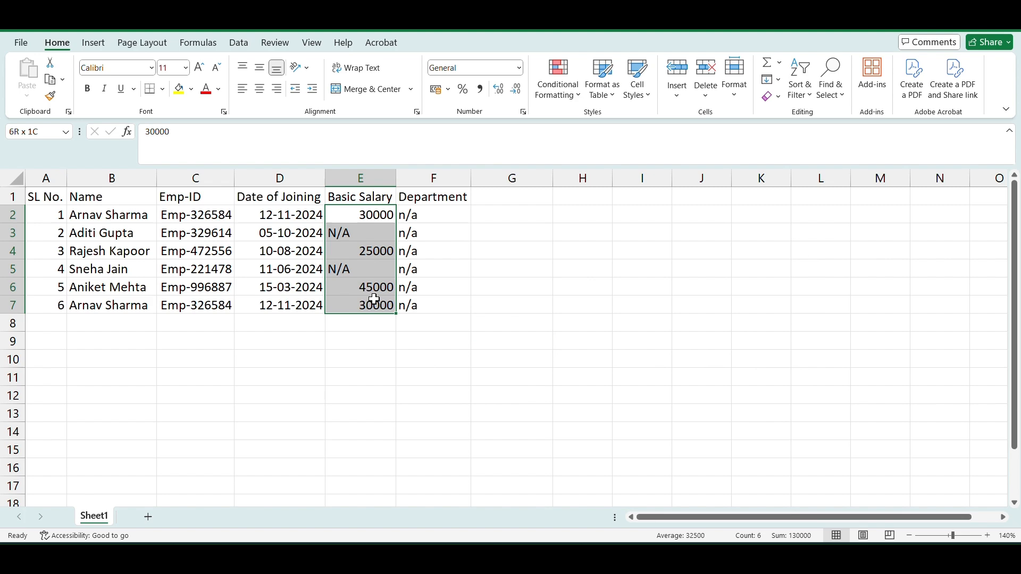
click(261, 90)
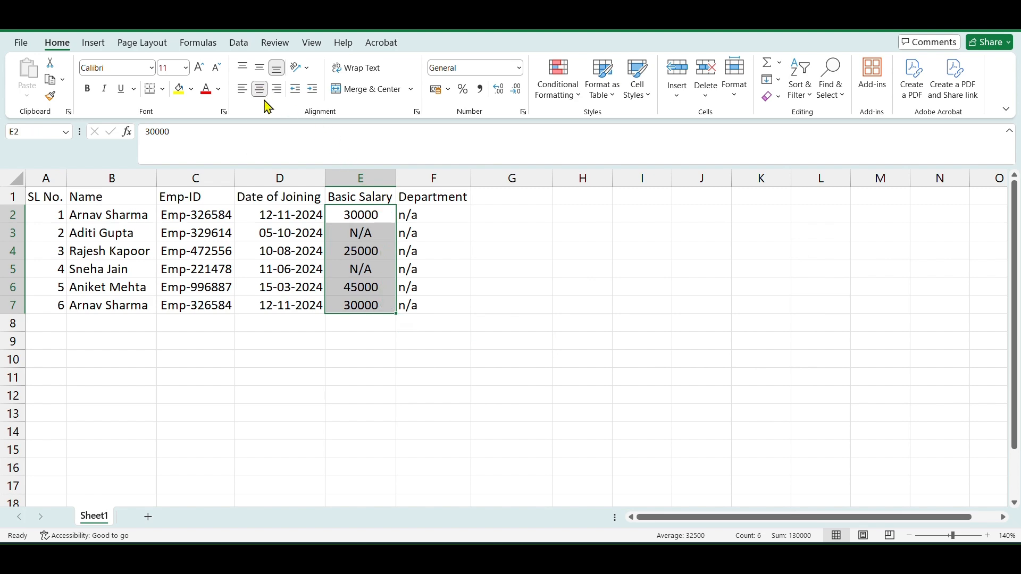
click(421, 363)
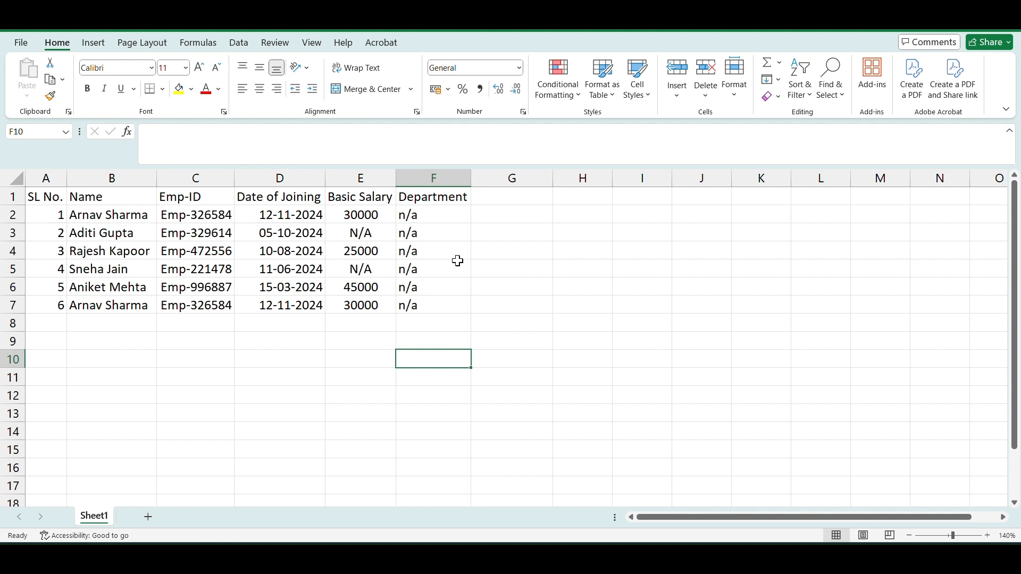
- Add list data validation to the Department cells F2:F7 with the source Accounts, HR, Admin, Marketing
click(453, 214)
drag(453, 214, 453, 302)
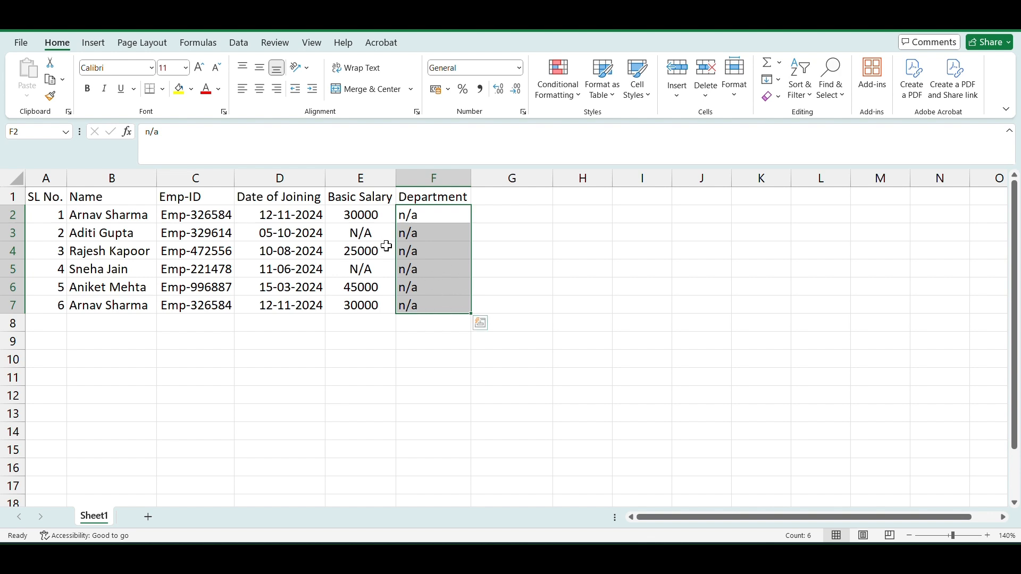
click(240, 46)
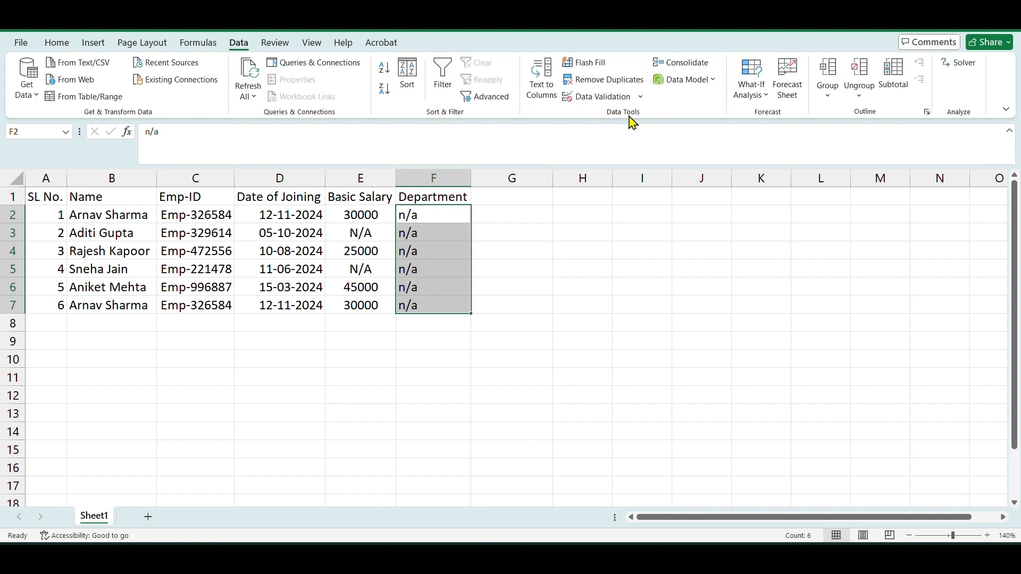
click(612, 104)
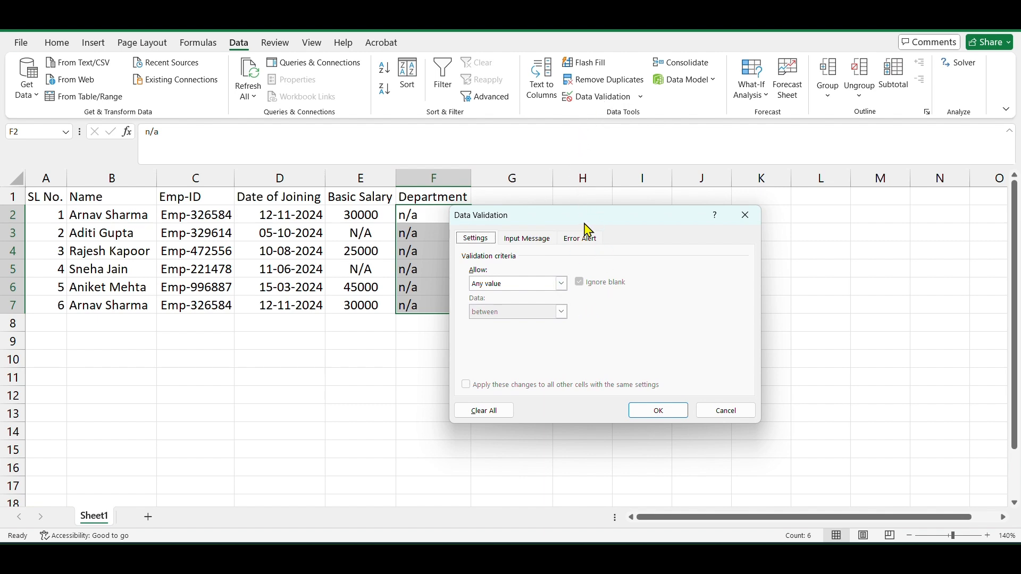
drag(595, 222, 641, 212)
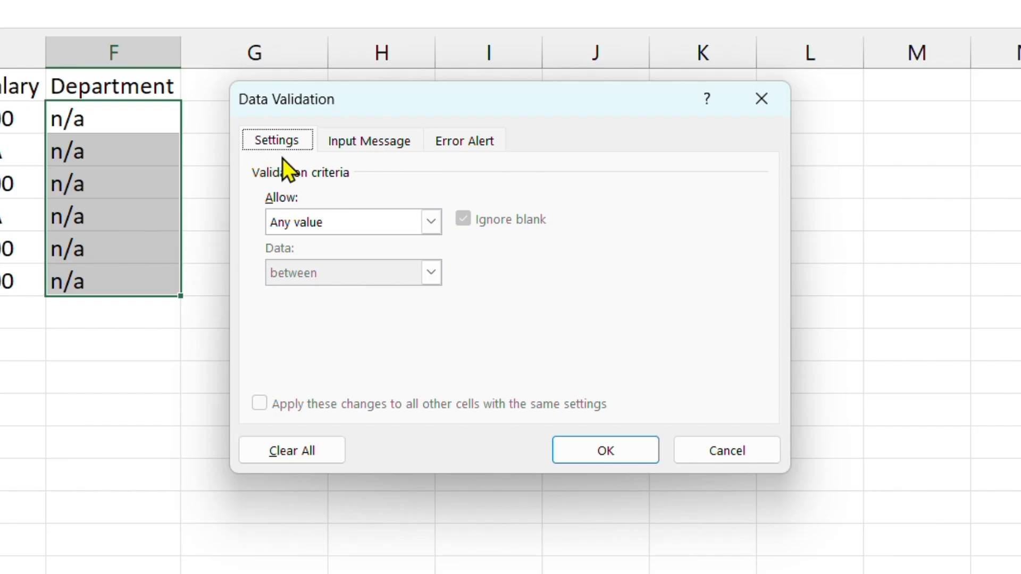
click(431, 222)
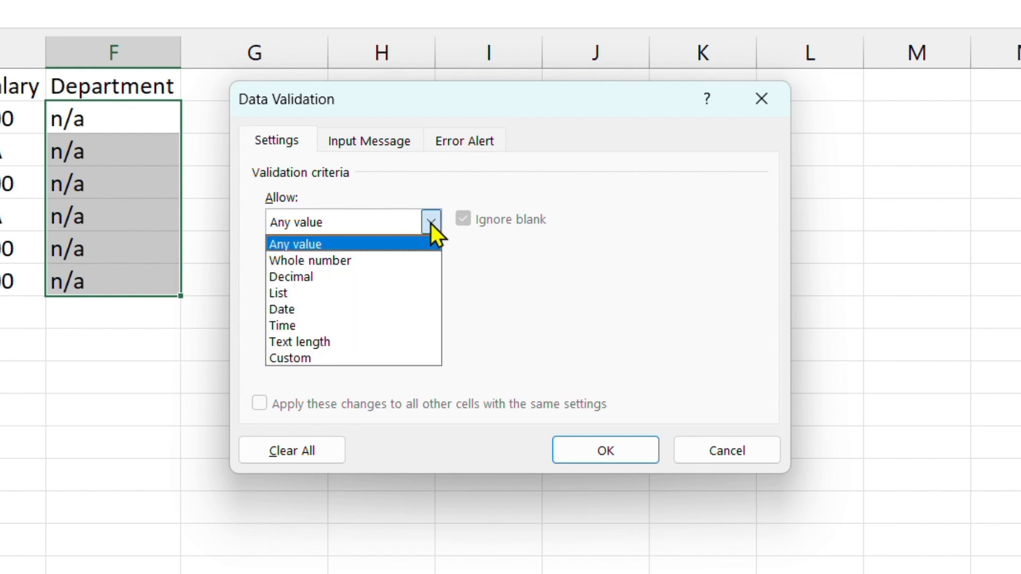
click(364, 293)
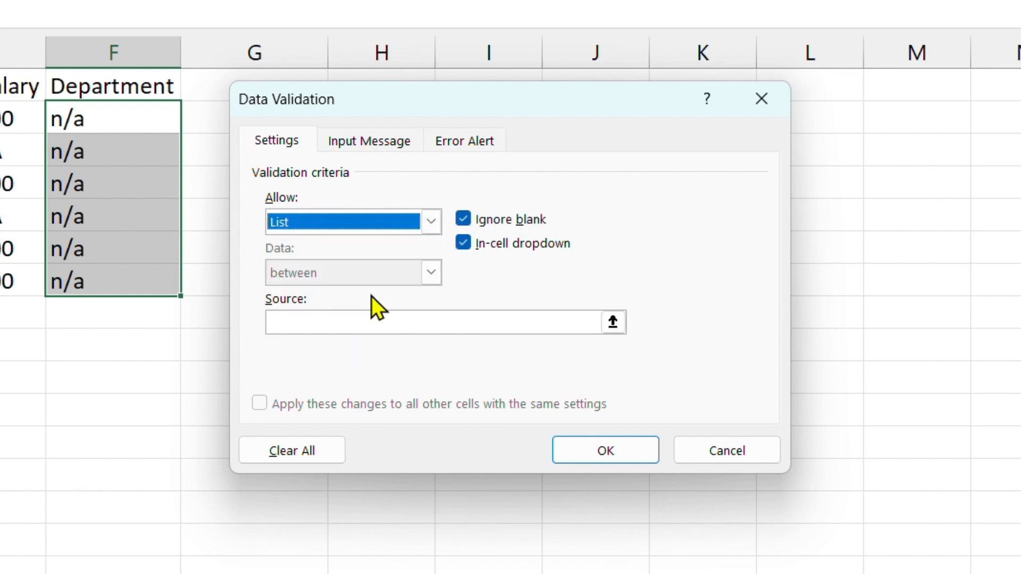
click(311, 324)
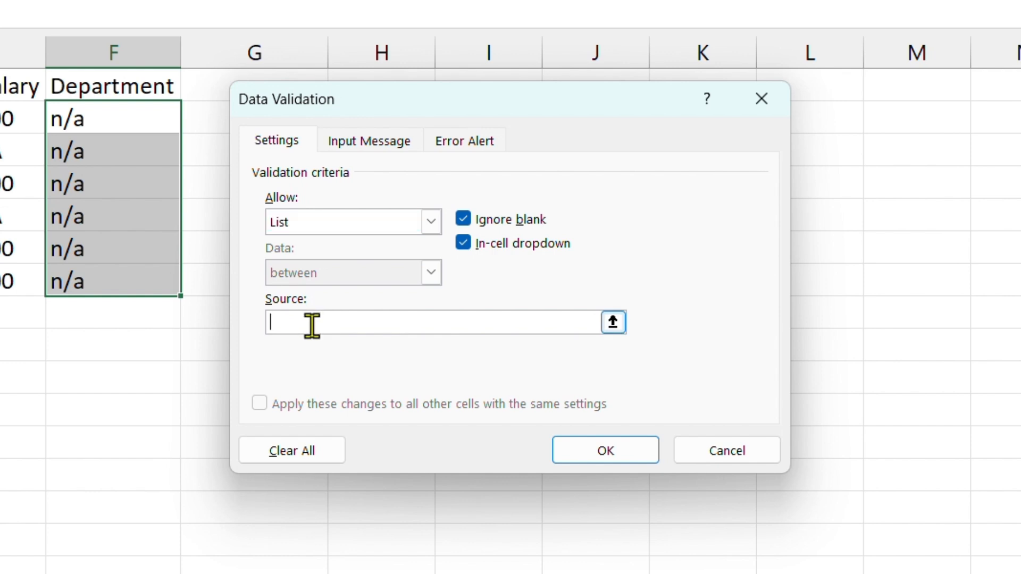
text(Accounts)
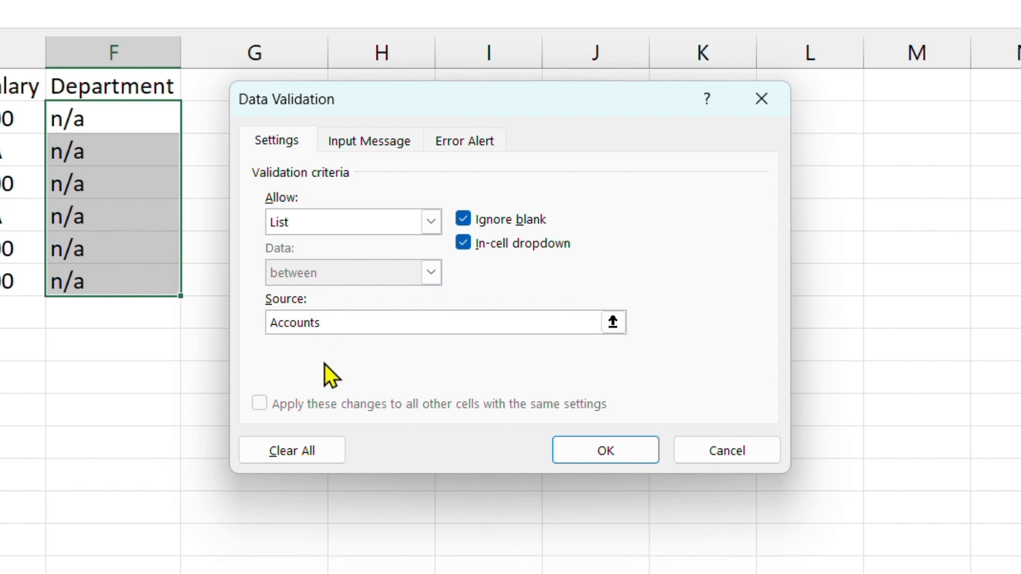
text(, HR, Admin, Marke)
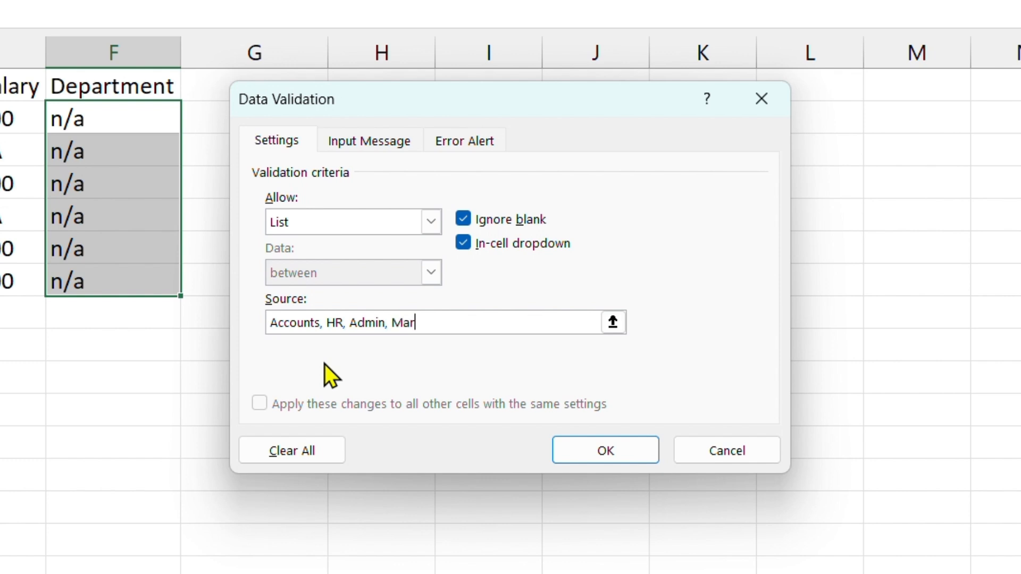
text(ting)
click(615, 455)
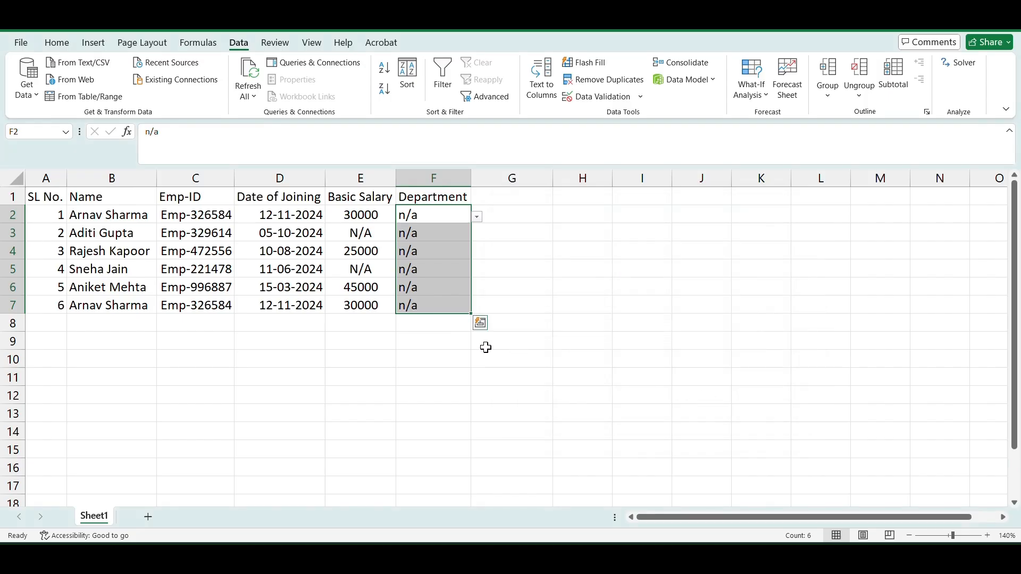
click(487, 358)
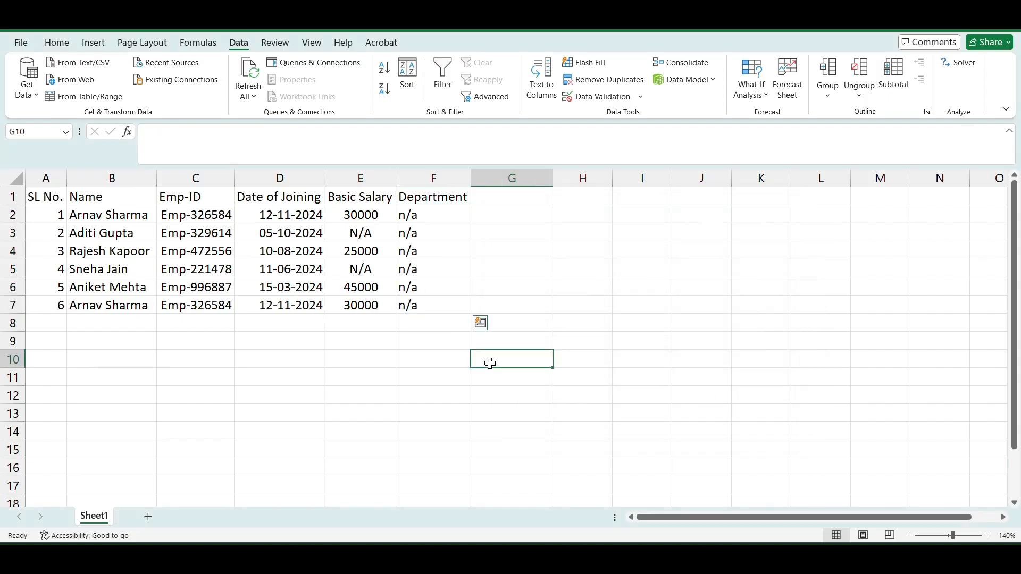
- Pick HR, Accounts and Admin from the dropdowns in F2, F3 and F4
click(451, 216)
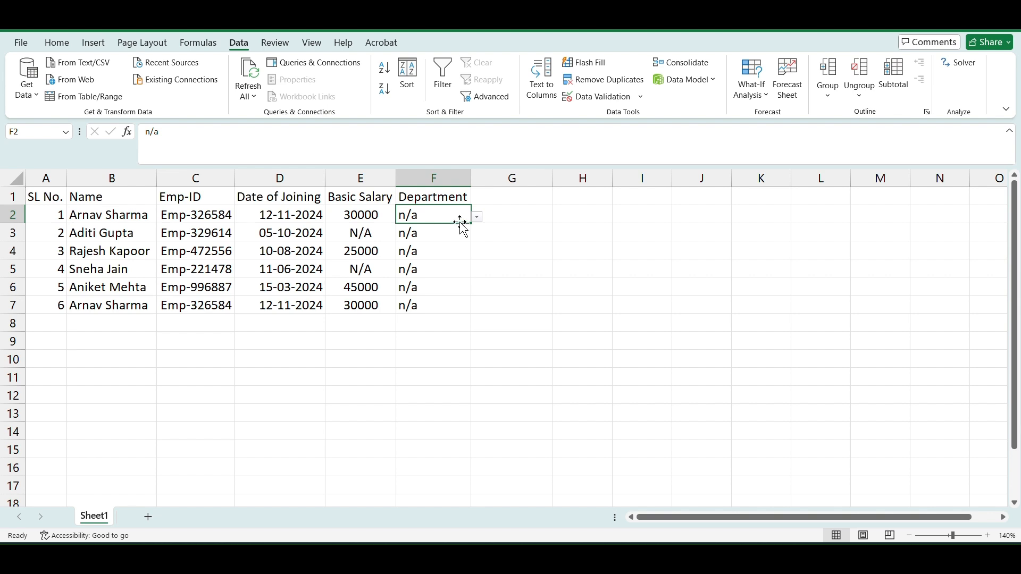
click(477, 217)
click(468, 244)
click(458, 234)
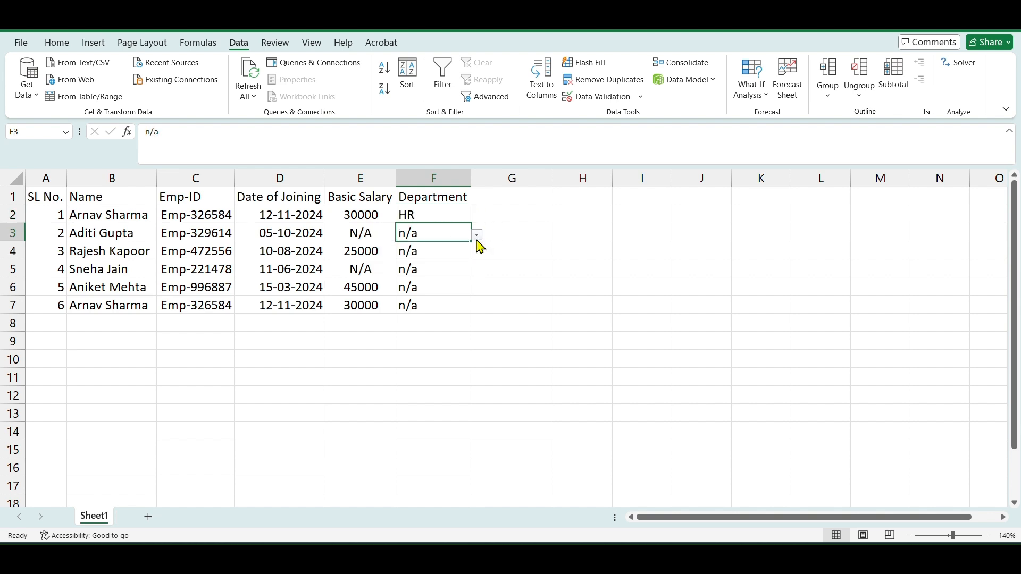
click(477, 235)
click(458, 247)
click(458, 247)
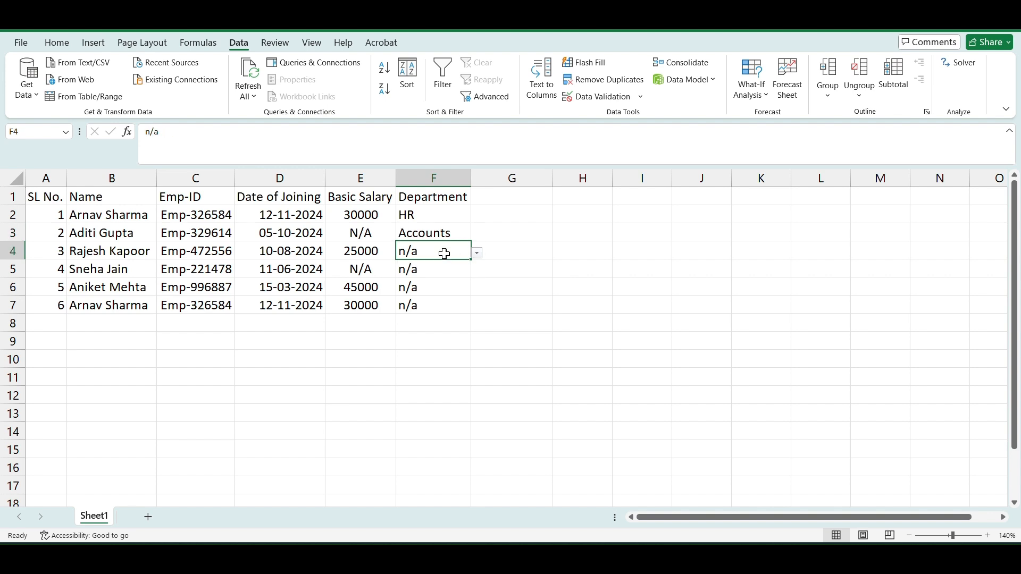
click(477, 253)
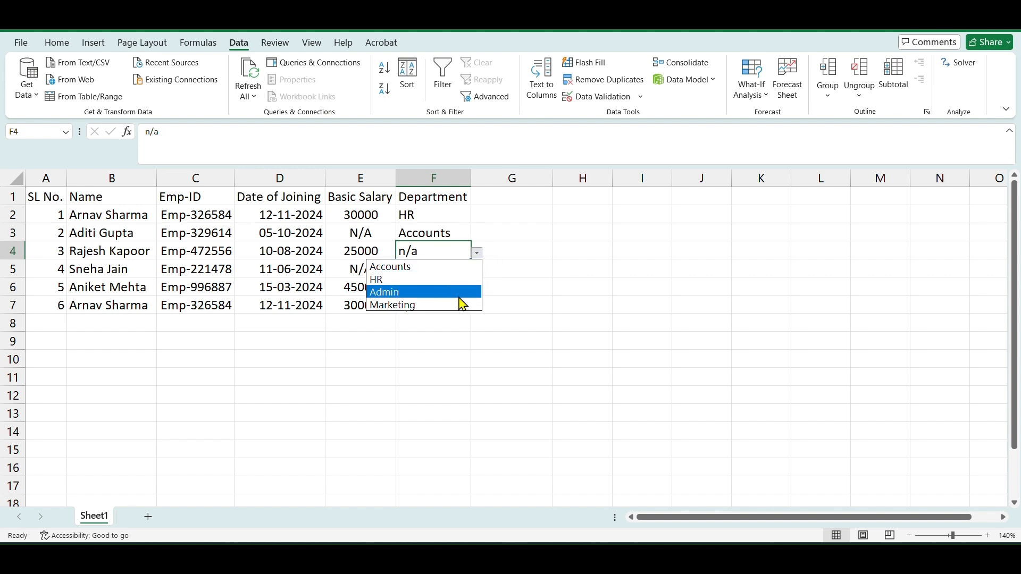
click(459, 293)
click(464, 269)
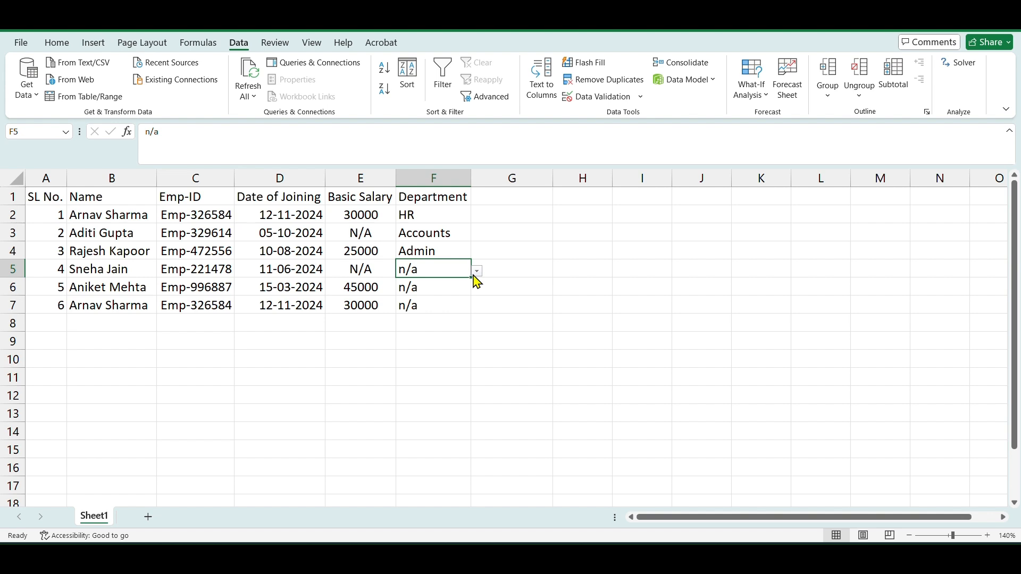
- Pick Marketing, HR and Accounts from the dropdowns in F5, F6 and F7
click(477, 271)
click(452, 321)
click(446, 291)
click(473, 286)
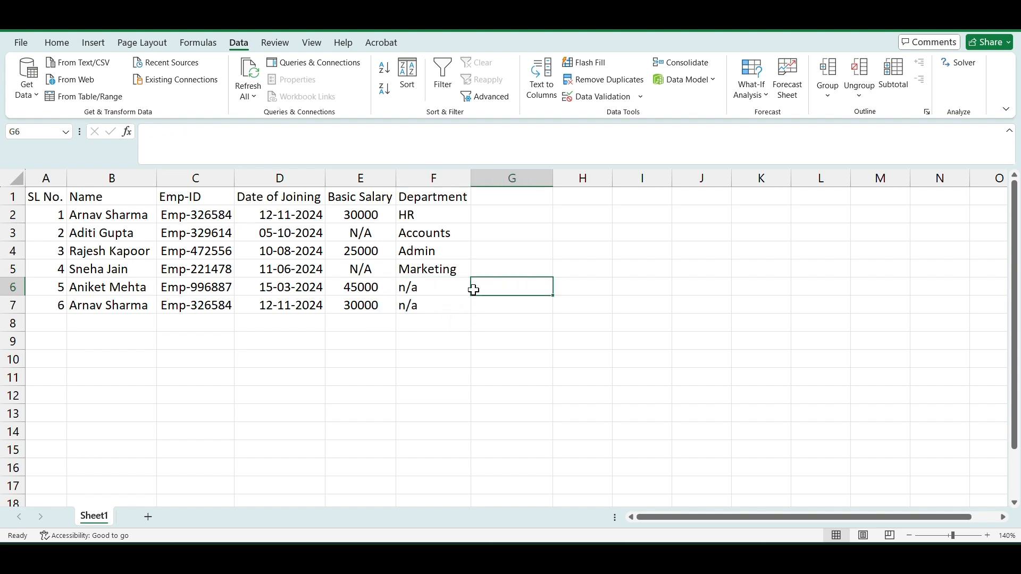
click(455, 284)
click(477, 292)
click(452, 318)
click(460, 307)
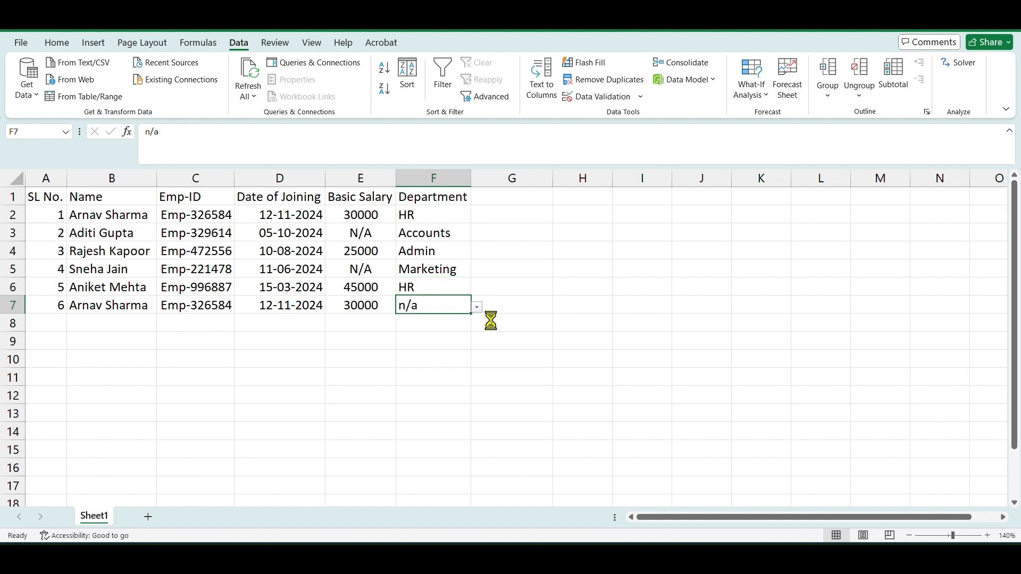
click(477, 307)
click(455, 320)
click(473, 362)
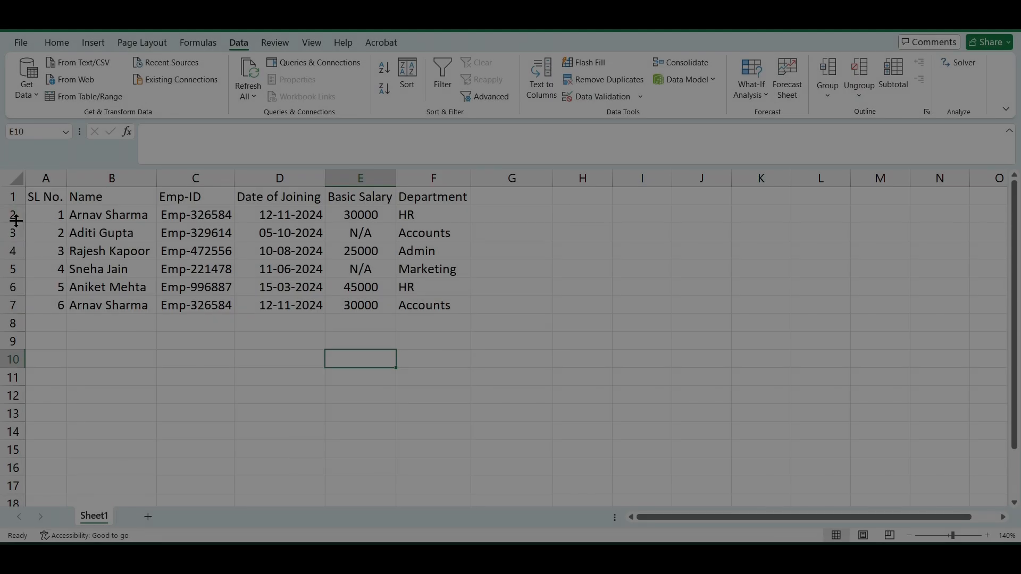
- Highlight rows 2 and 7 to compare the repeated employee entries
click(14, 214)
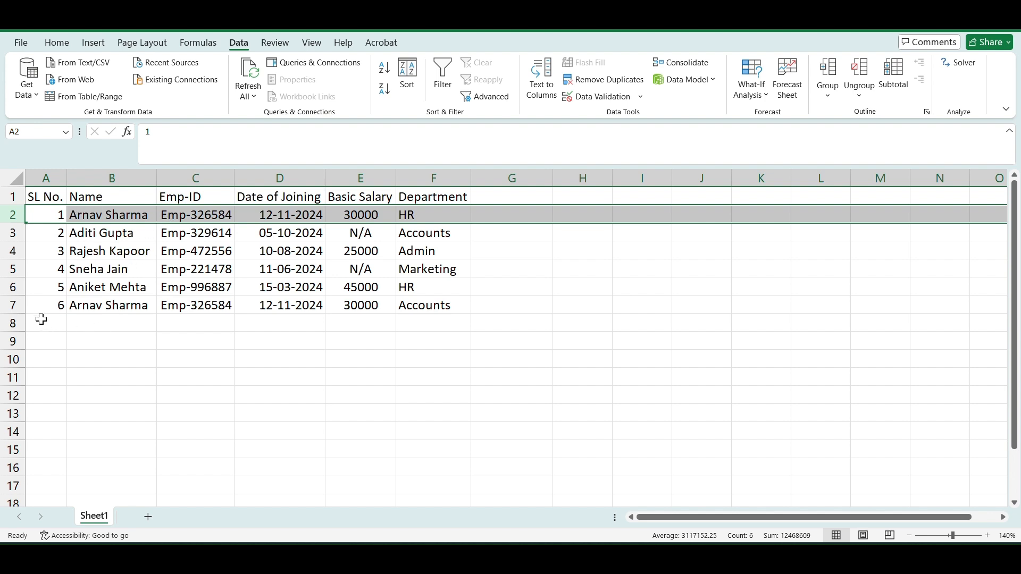
ctrl+click(12, 306)
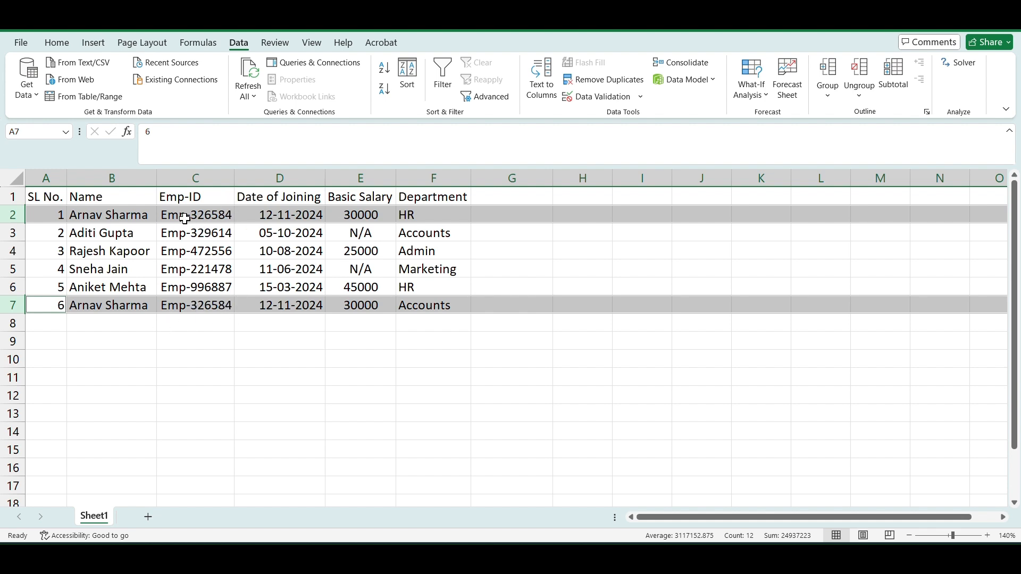
click(185, 336)
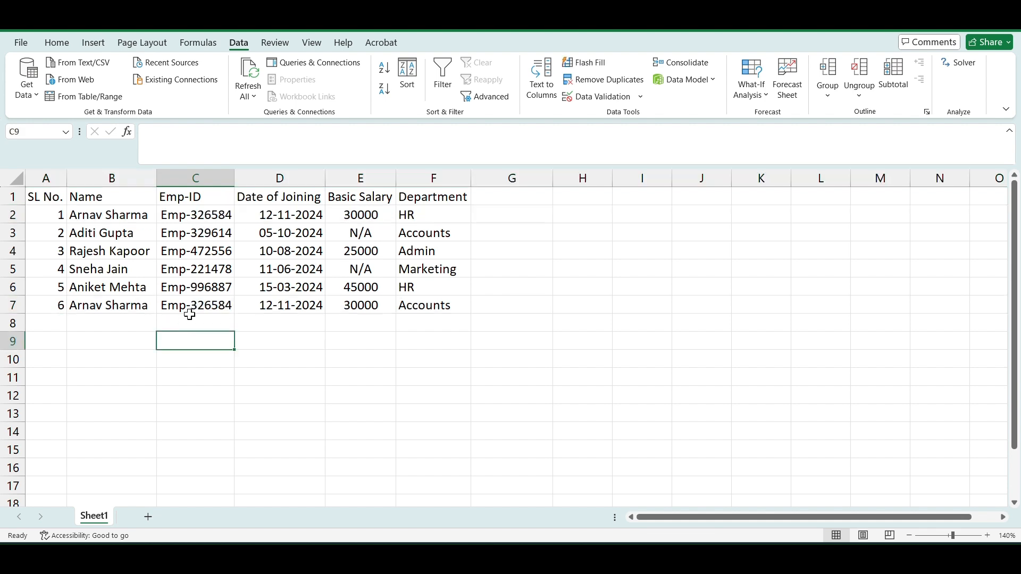
- Remove duplicate rows from the whole table, checking only the Emp-ID column
click(194, 268)
key(ctrl+a)
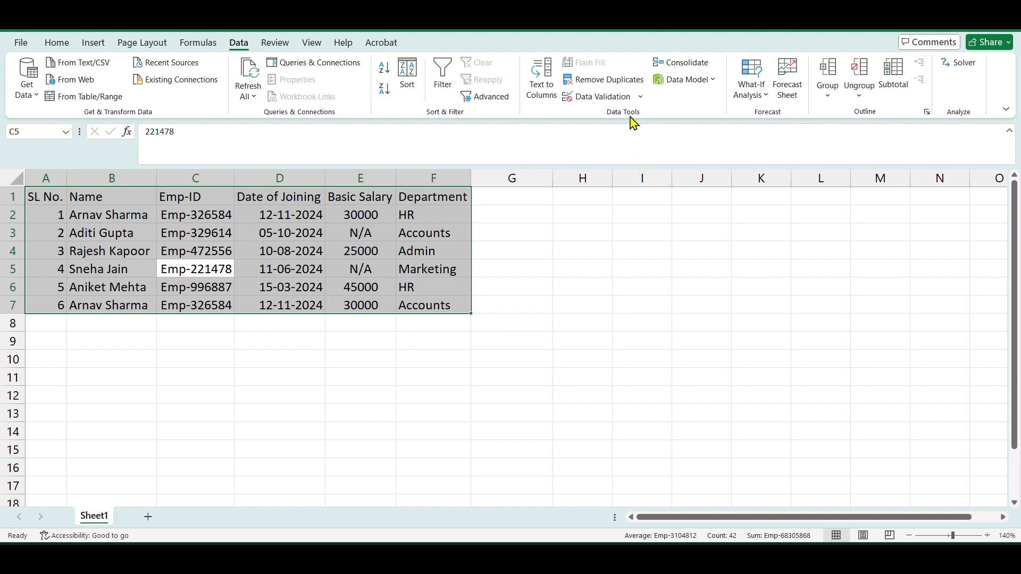
click(620, 83)
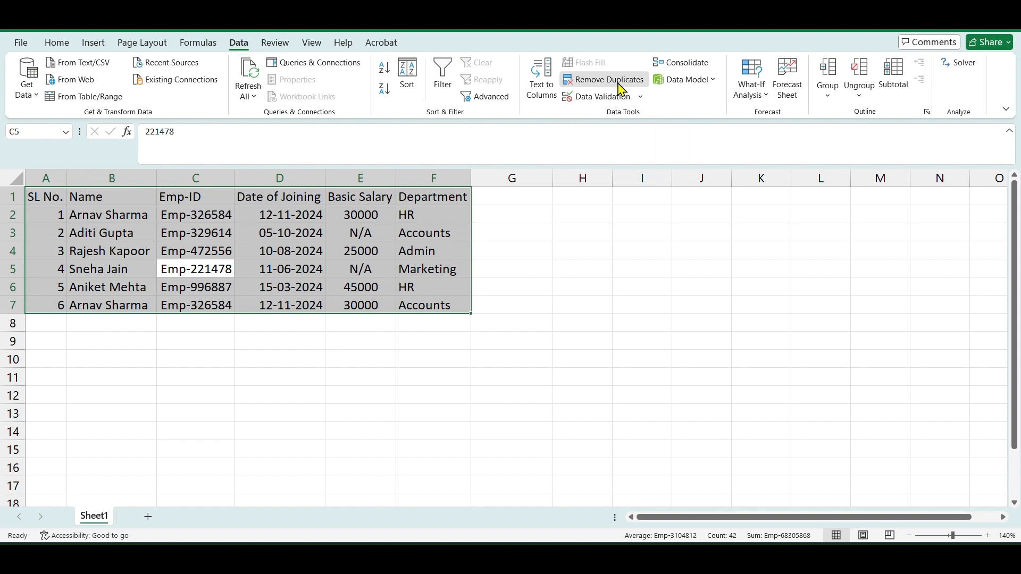
drag(643, 226, 631, 198)
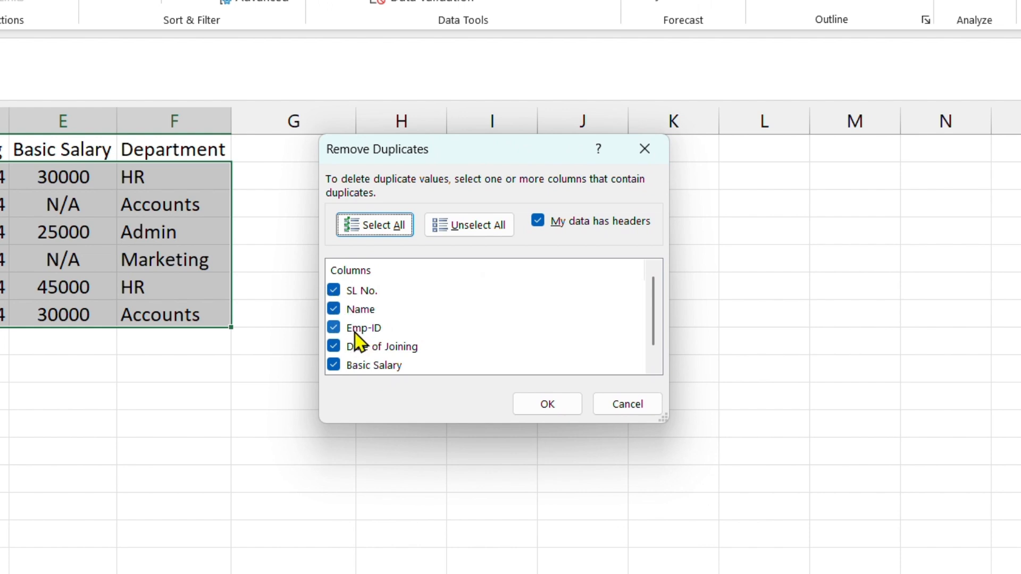
click(332, 312)
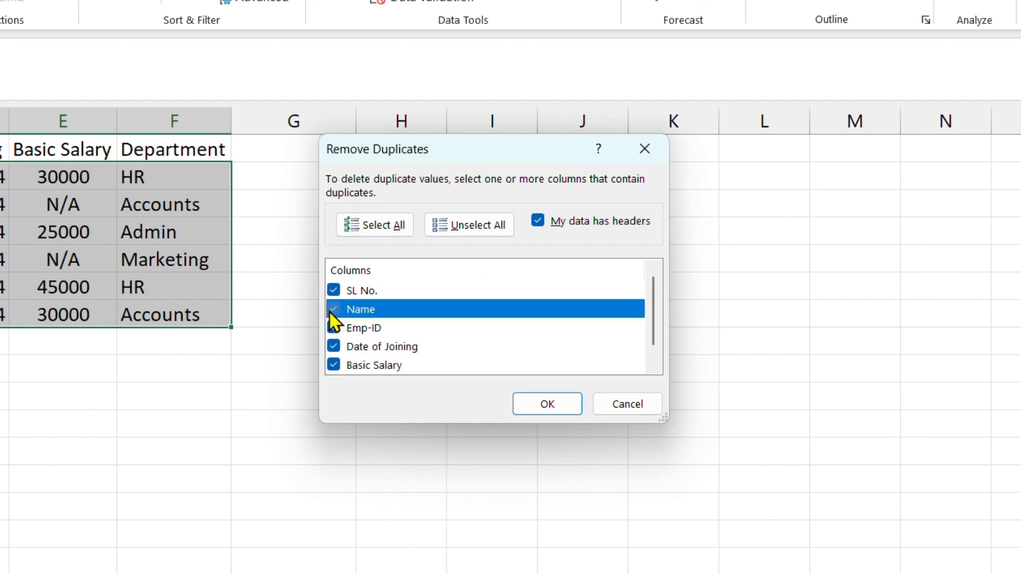
click(330, 311)
click(334, 287)
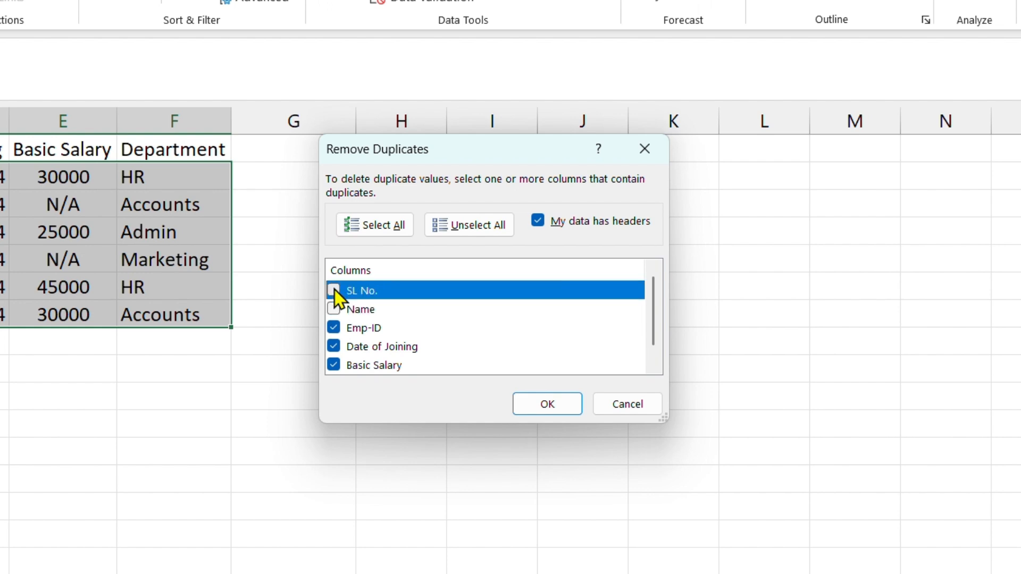
click(335, 347)
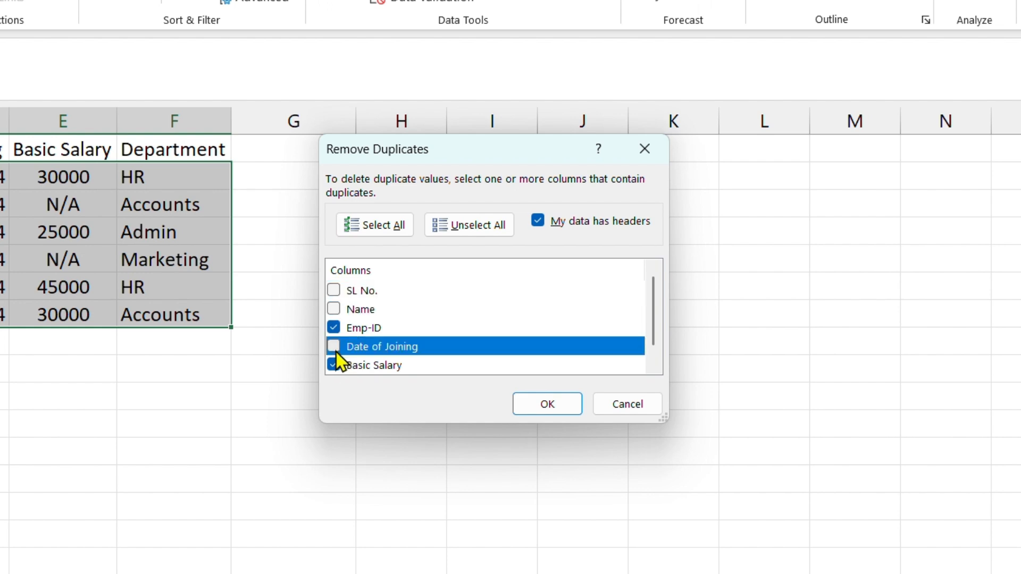
click(334, 363)
scroll(370, 344, down, 1)
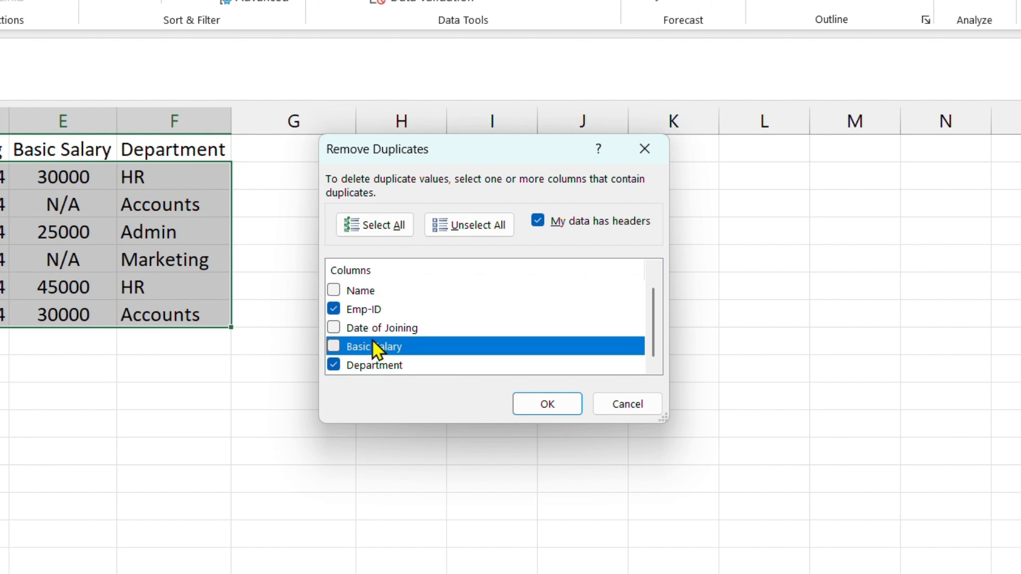
click(334, 365)
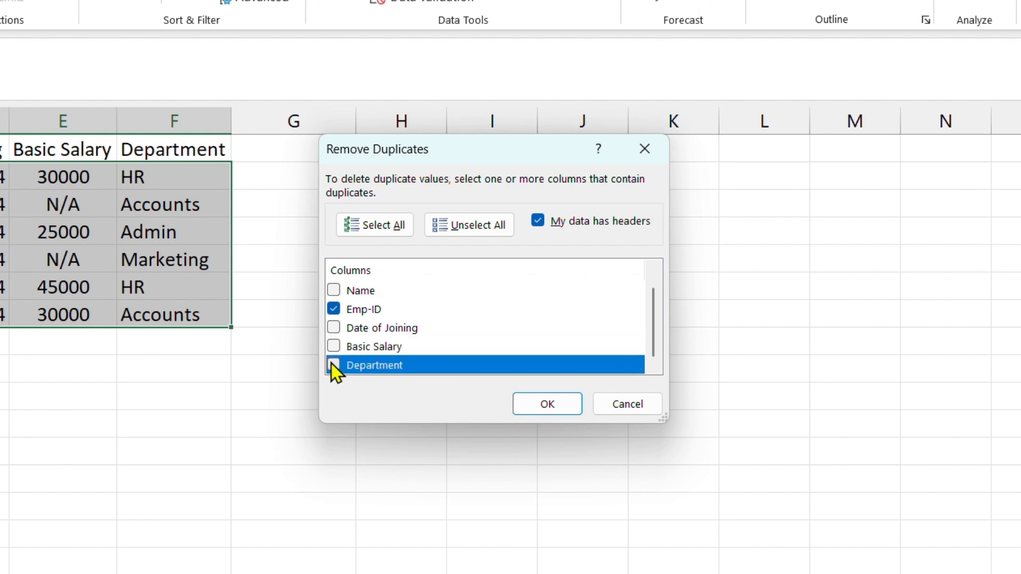
click(378, 310)
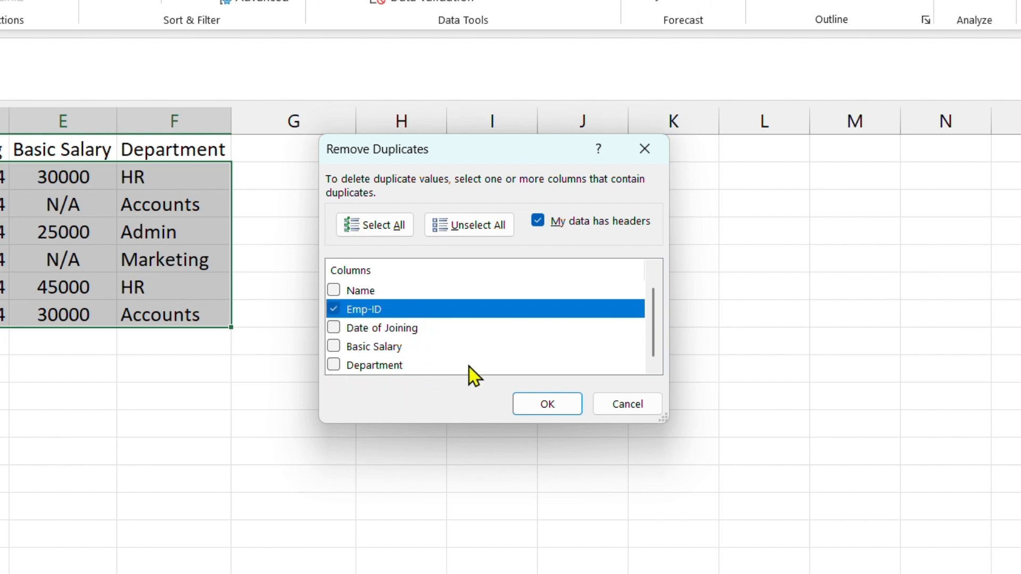
click(535, 409)
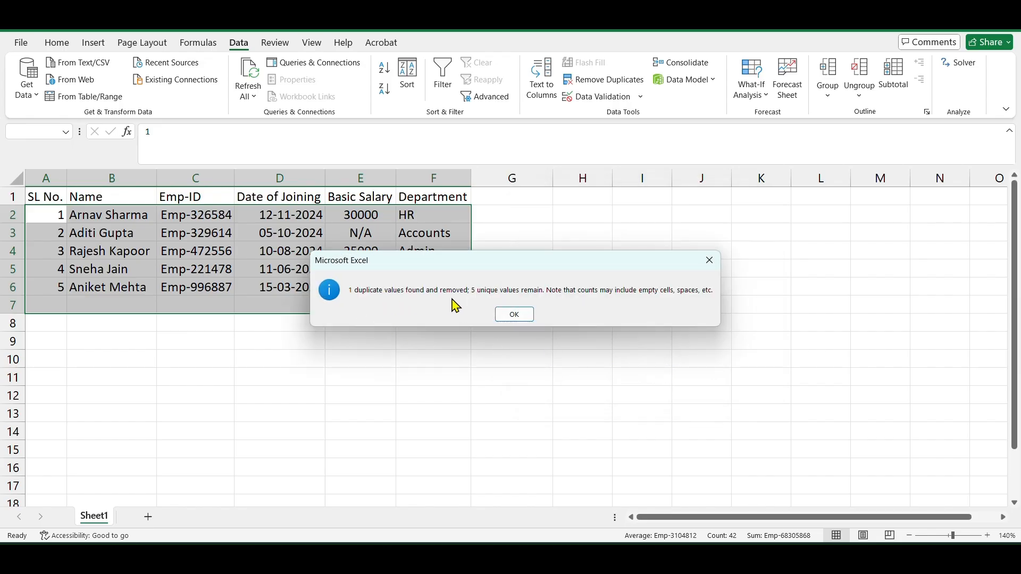
click(524, 313)
- Apply all borders to every cell of the employee table
click(359, 343)
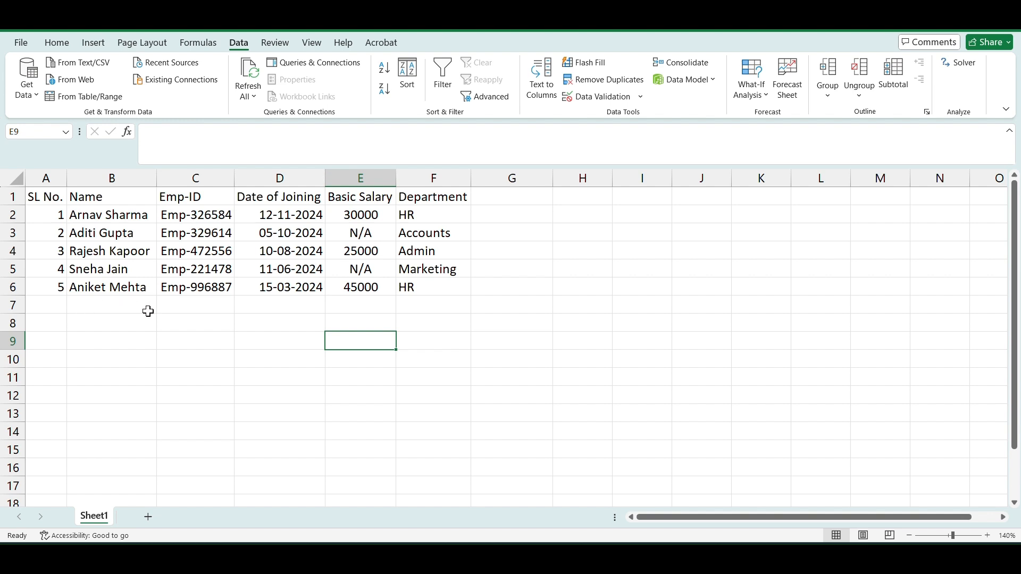
click(272, 360)
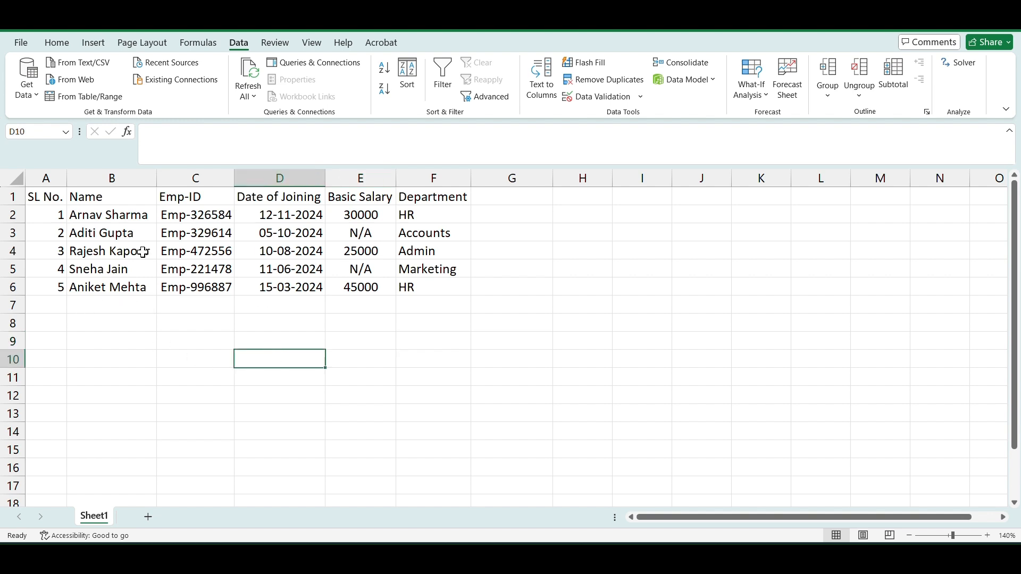
click(197, 252)
key(ctrl+a)
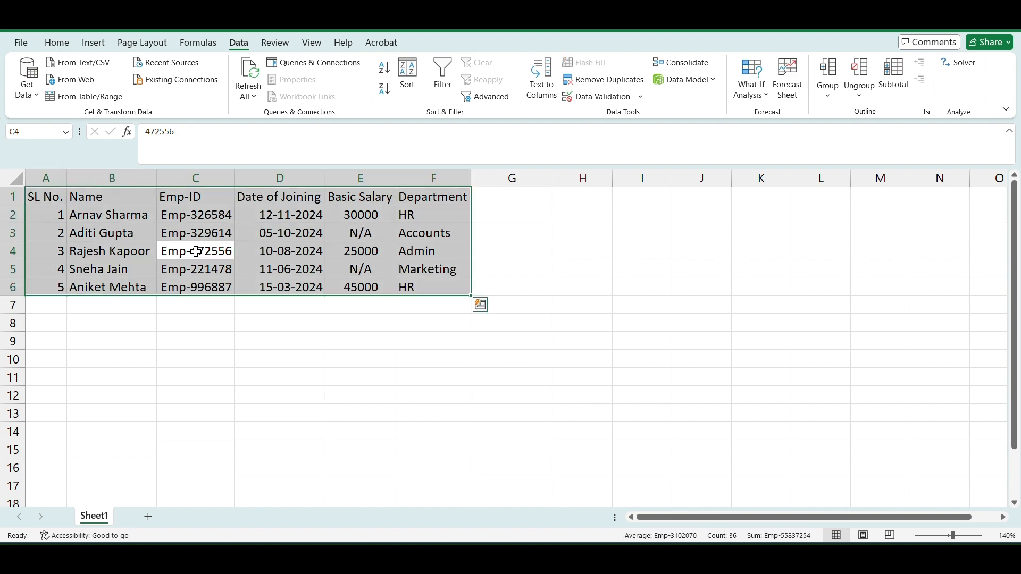
click(56, 42)
click(162, 89)
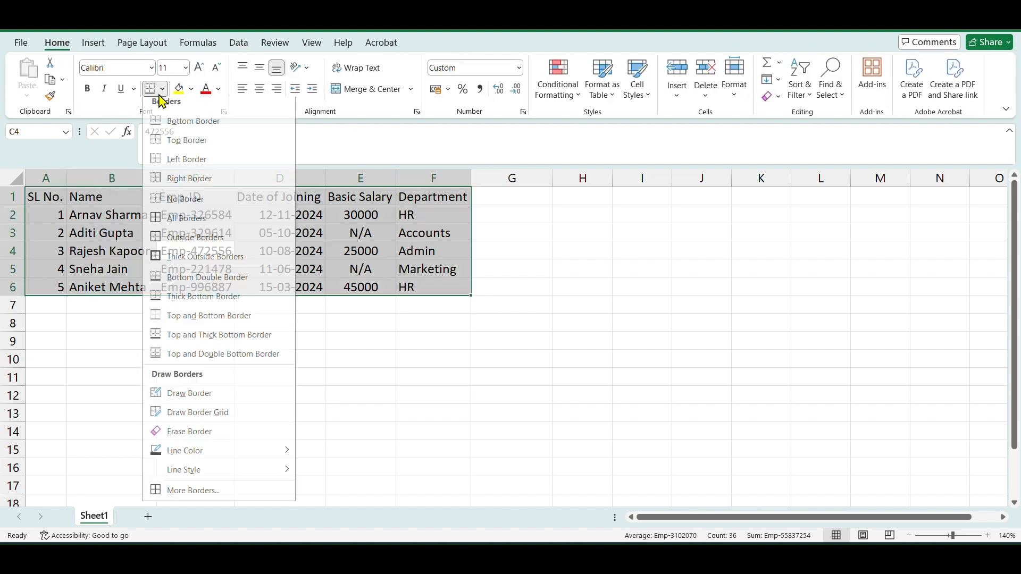
click(197, 225)
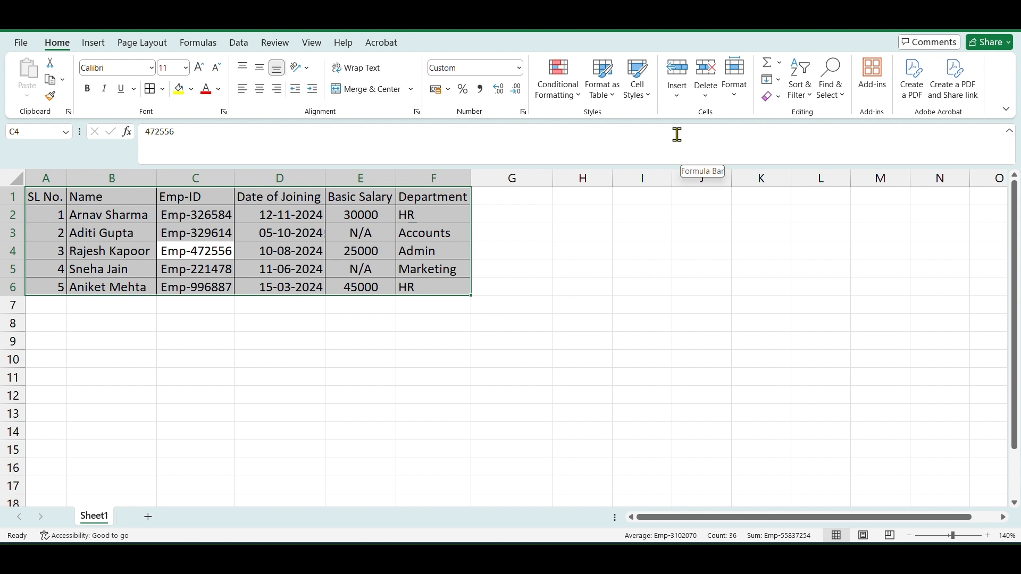
- Apply the Heading 4 cell style to the header row A1:F1
click(542, 318)
drag(36, 194, 403, 196)
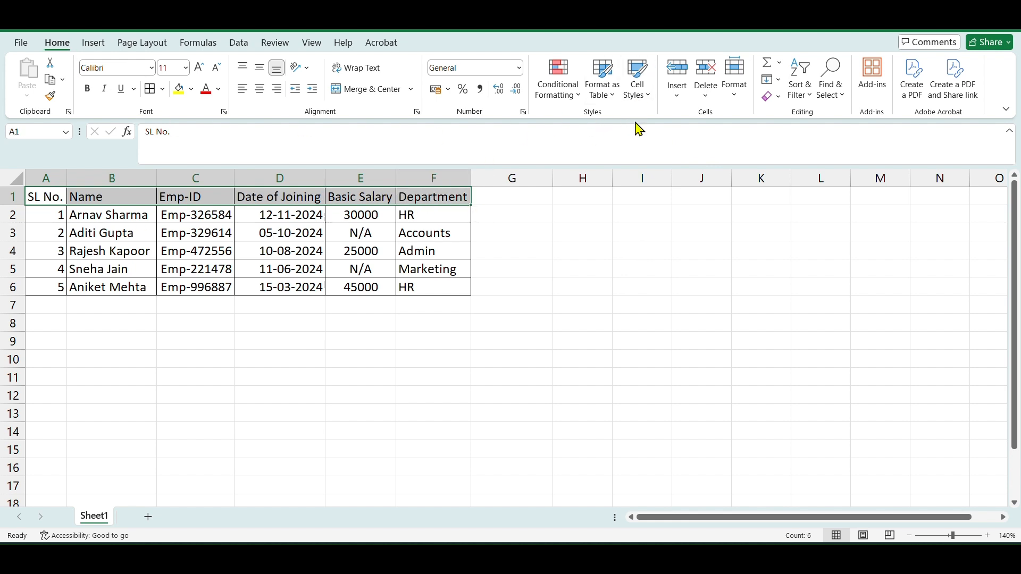
click(636, 93)
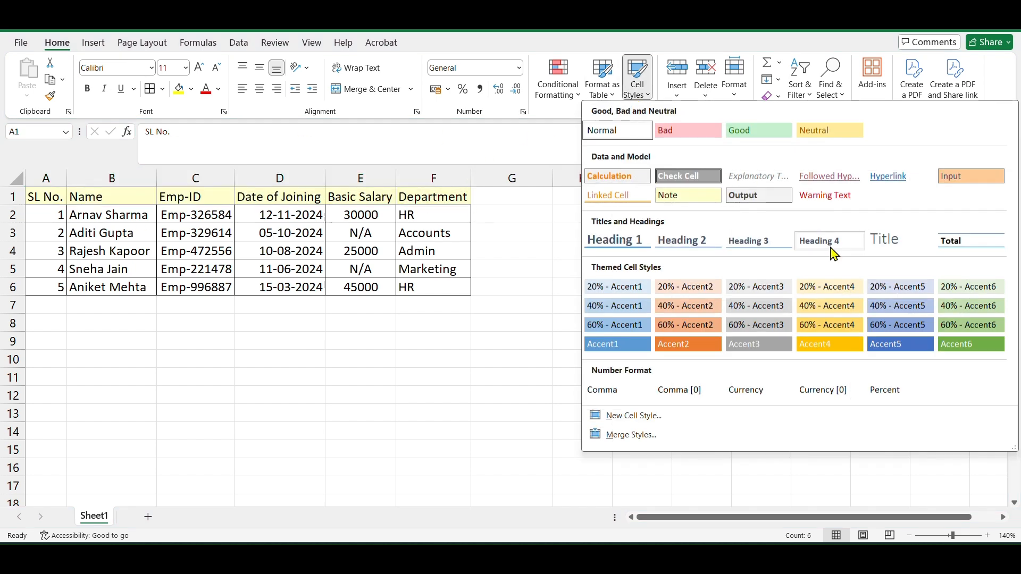
click(832, 250)
- Apply the Note cell style to the data rows A2:F6
mouse_move(61, 217)
mouse_down()
mouse_move(202, 255)
mouse_move(405, 278)
mouse_up()
click(638, 91)
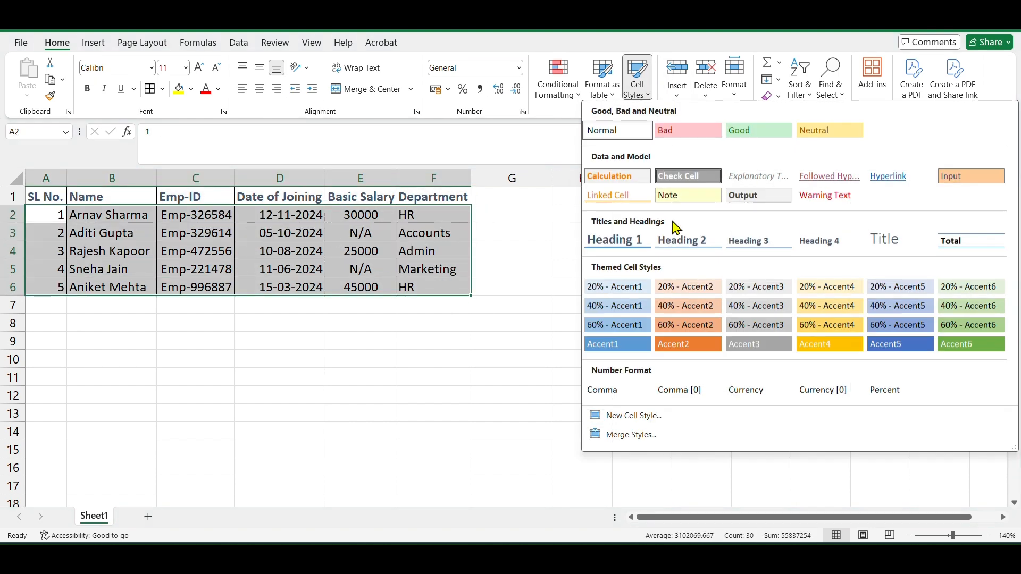
click(685, 200)
click(445, 348)
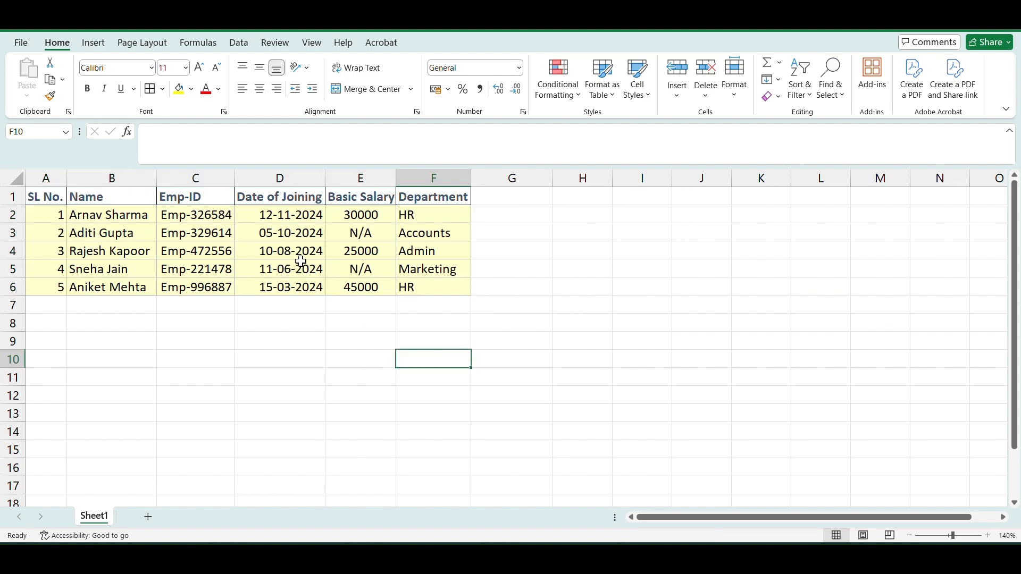
- Autofit the column widths across the whole table
click(299, 260)
key(ctrl+a)
key(alt+h)
key(o)
key(i)
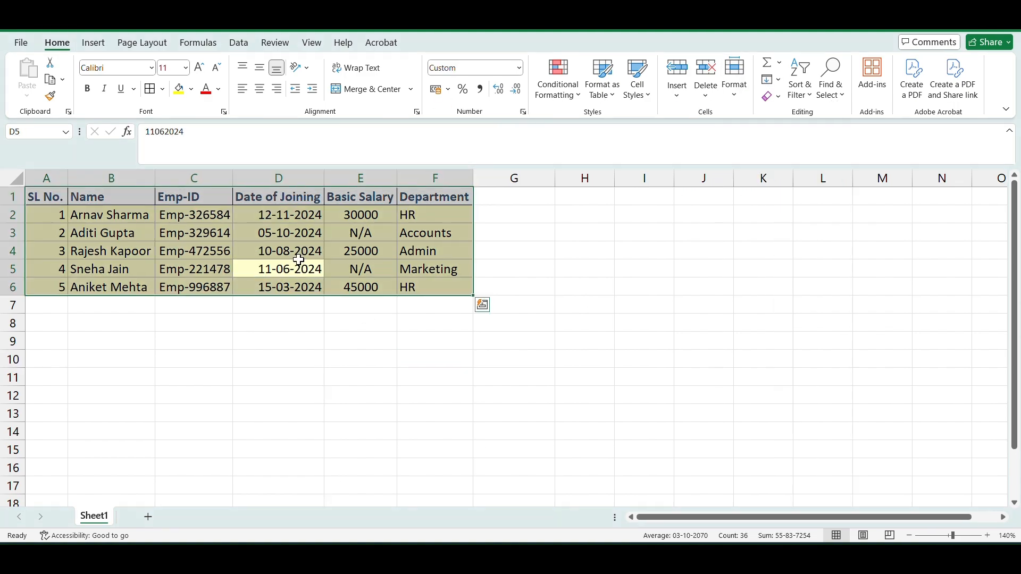
click(240, 356)
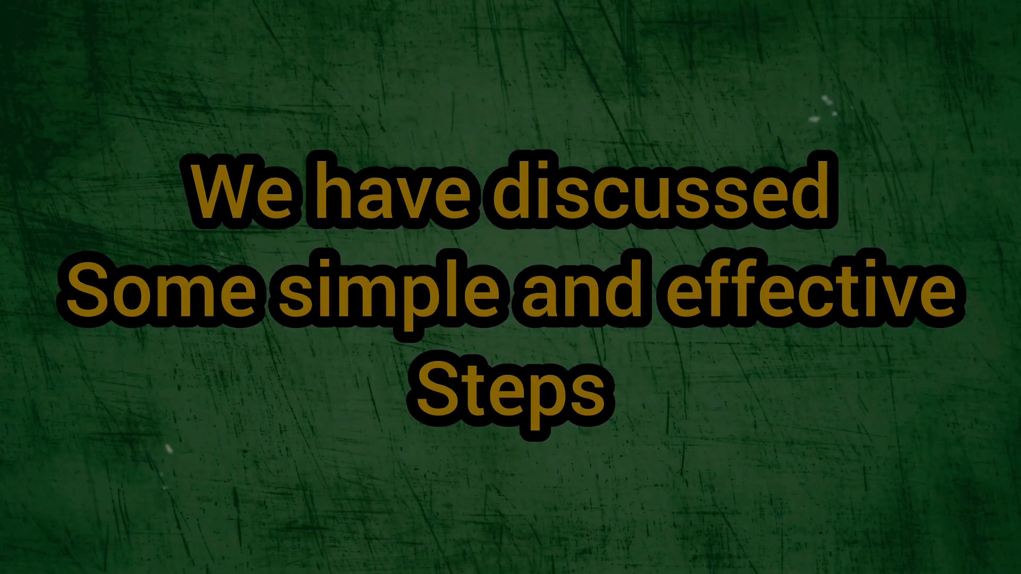